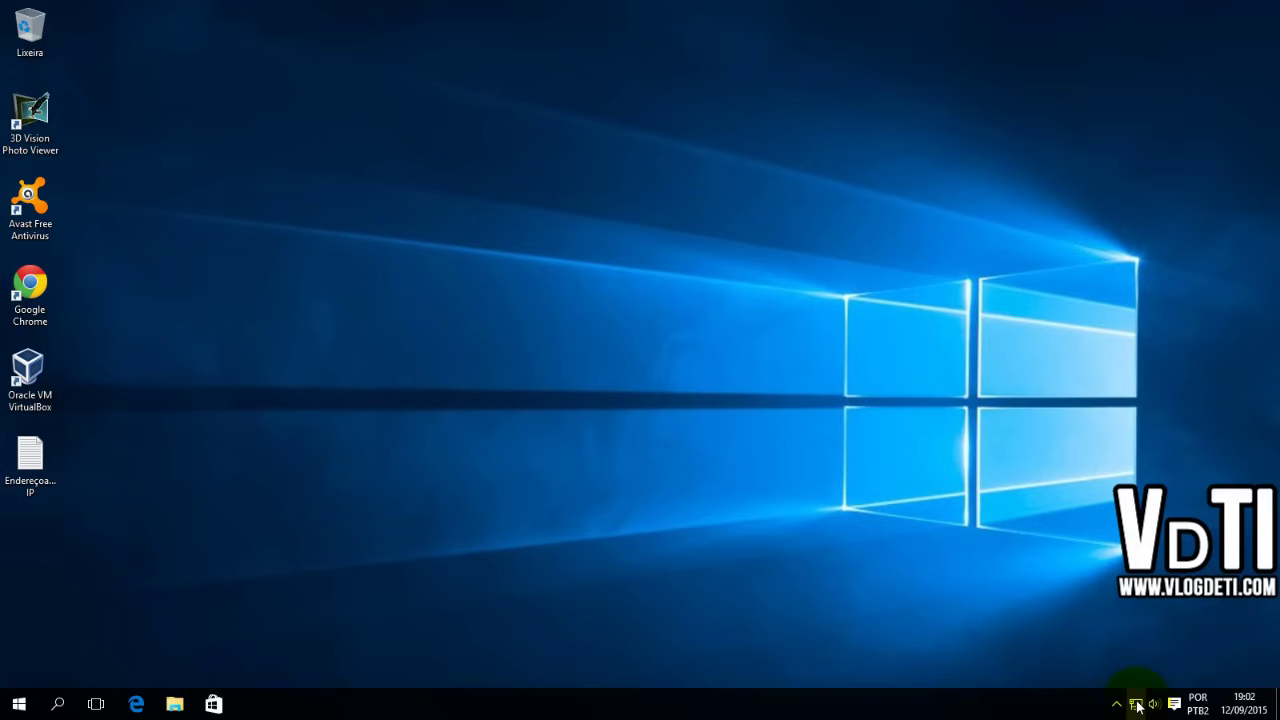
# Open the Network and Sharing Center and show the list of network adapters
pyautogui.rightClick(1141, 697)
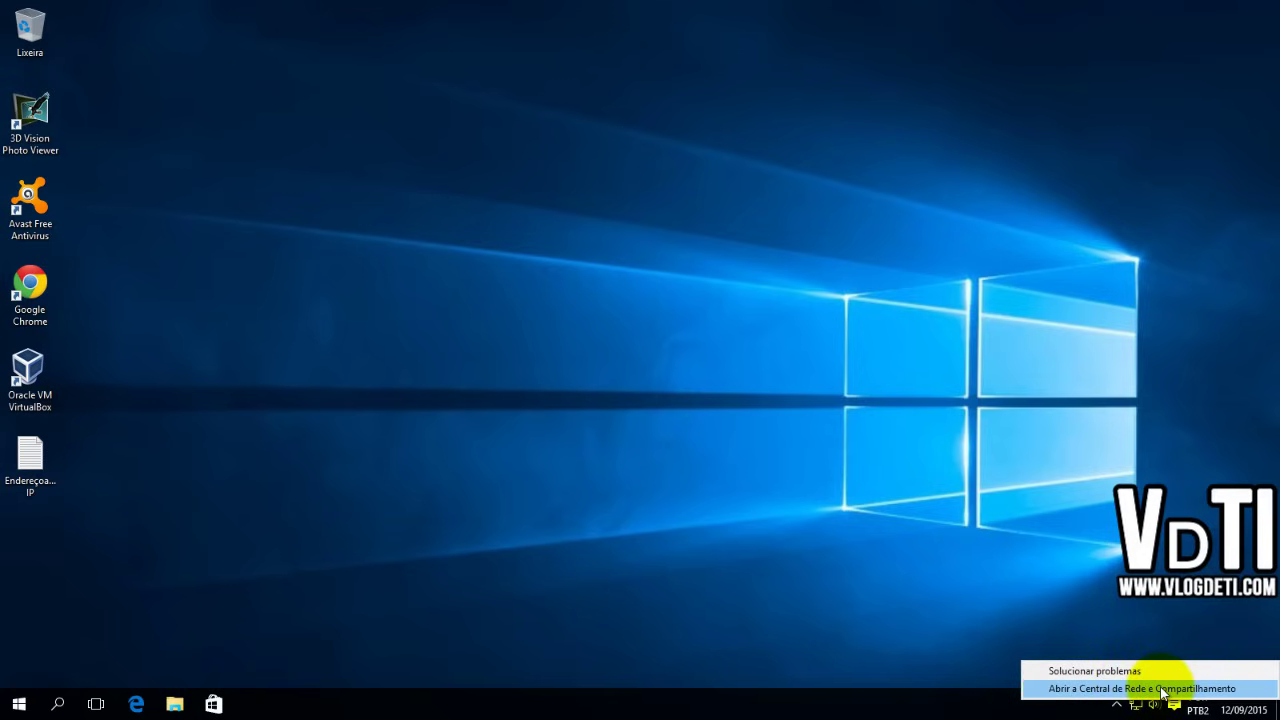
pyautogui.click(1162, 689)
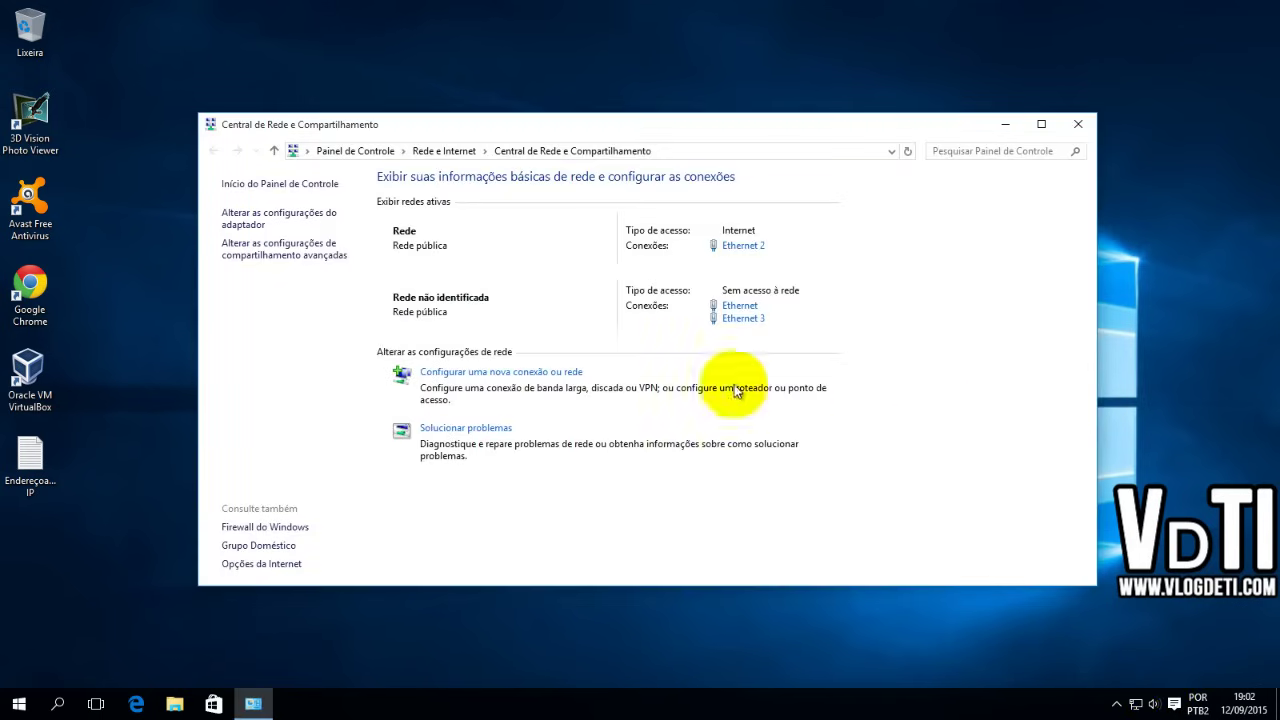
pyautogui.click(250, 219)
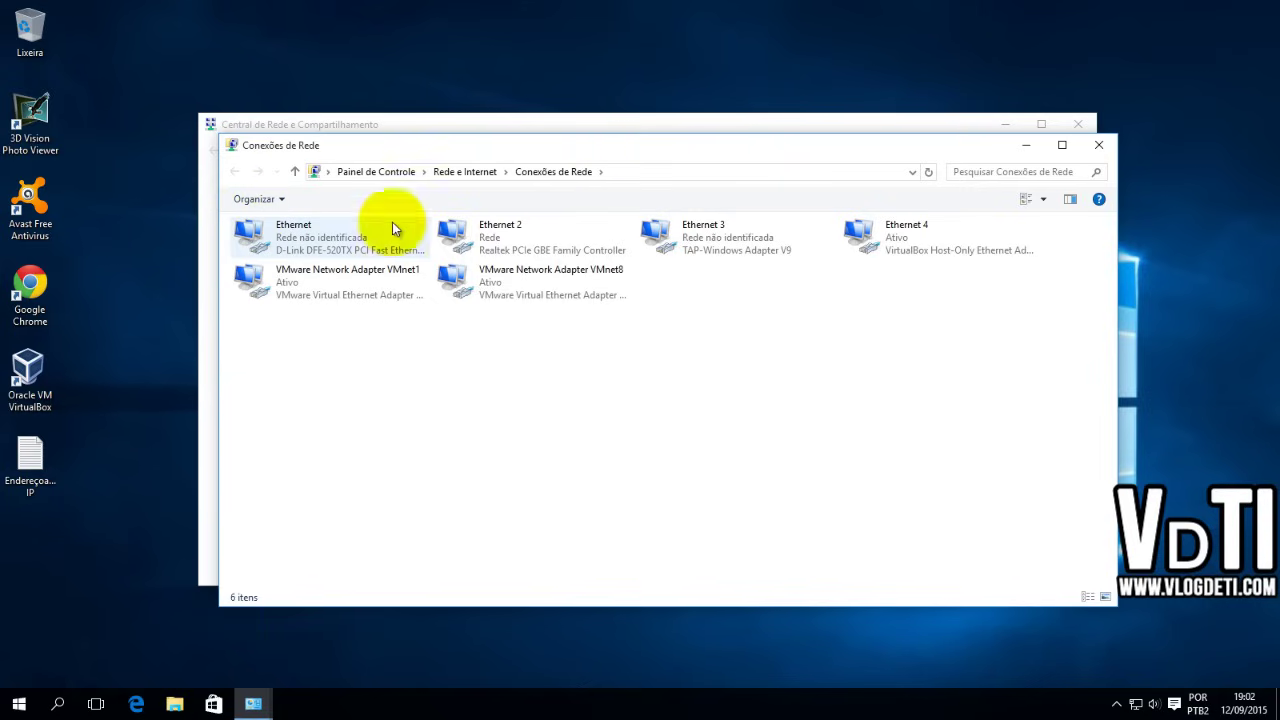
# Open the properties of the Ethernet 2 adapter (Realtek PCIe GBE Family Controller) from its status window
pyautogui.click(452, 231)
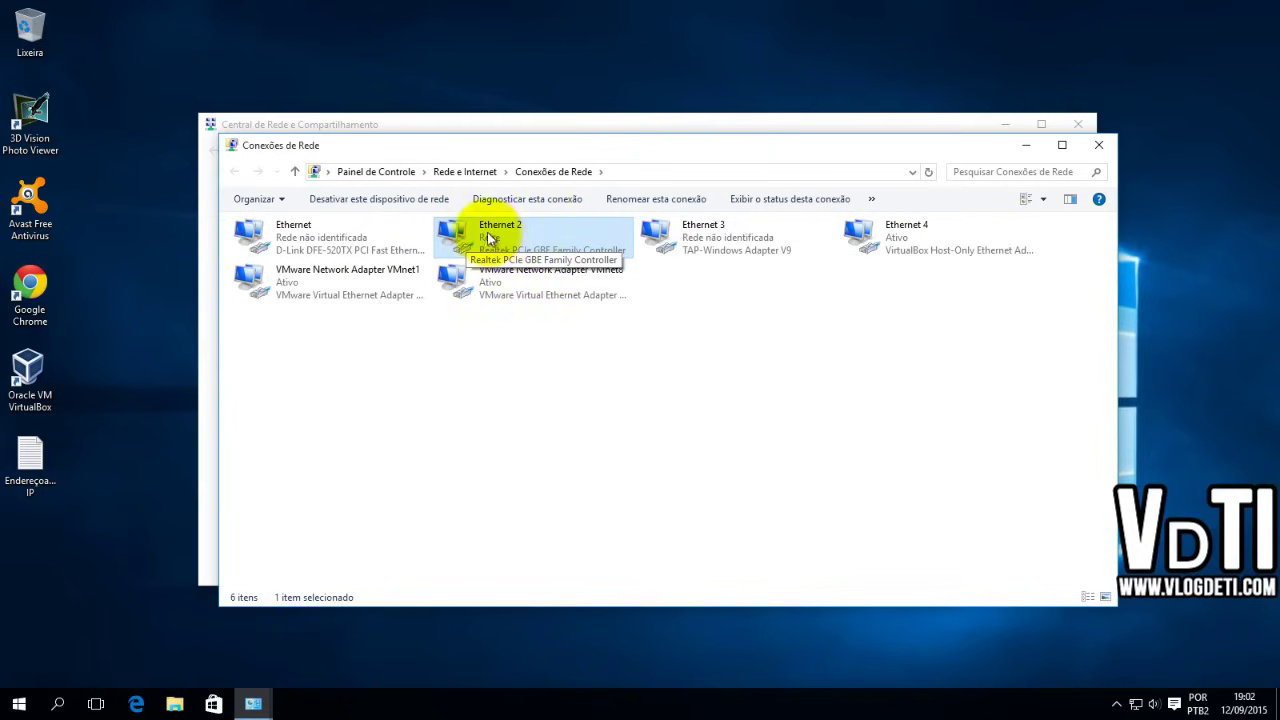
pyautogui.click(714, 314)
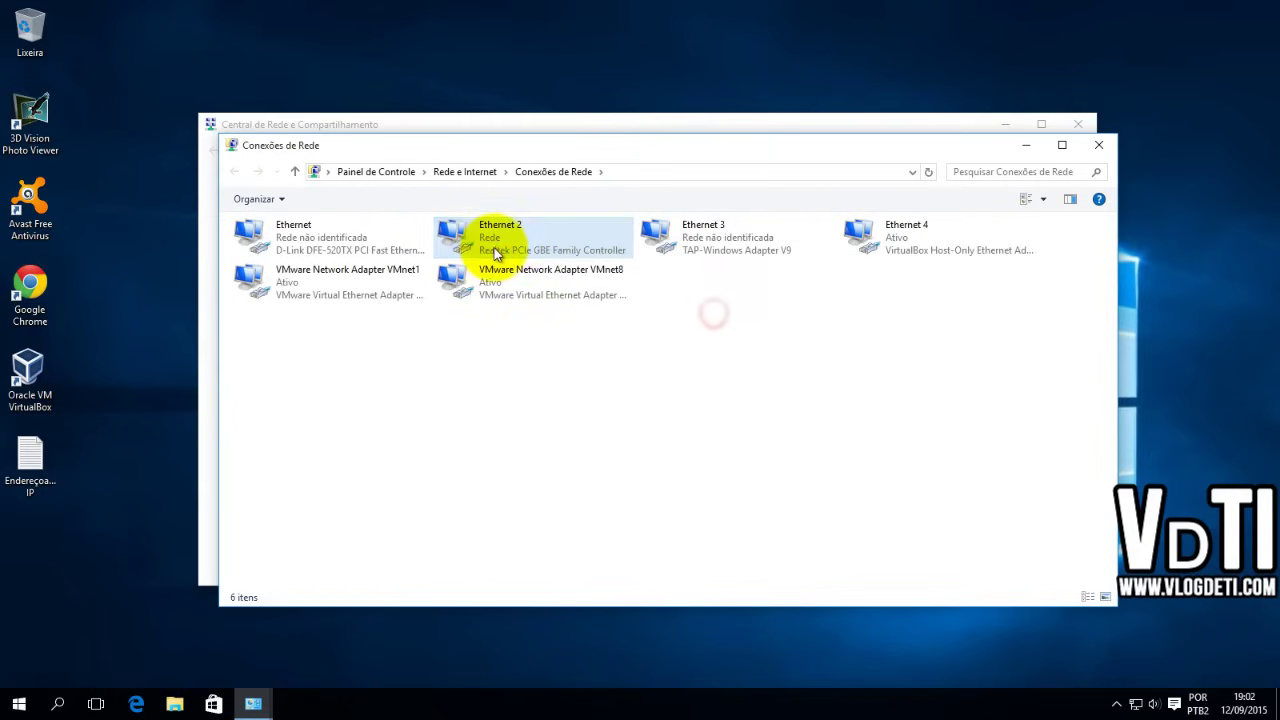
pyautogui.doubleClick(493, 250)
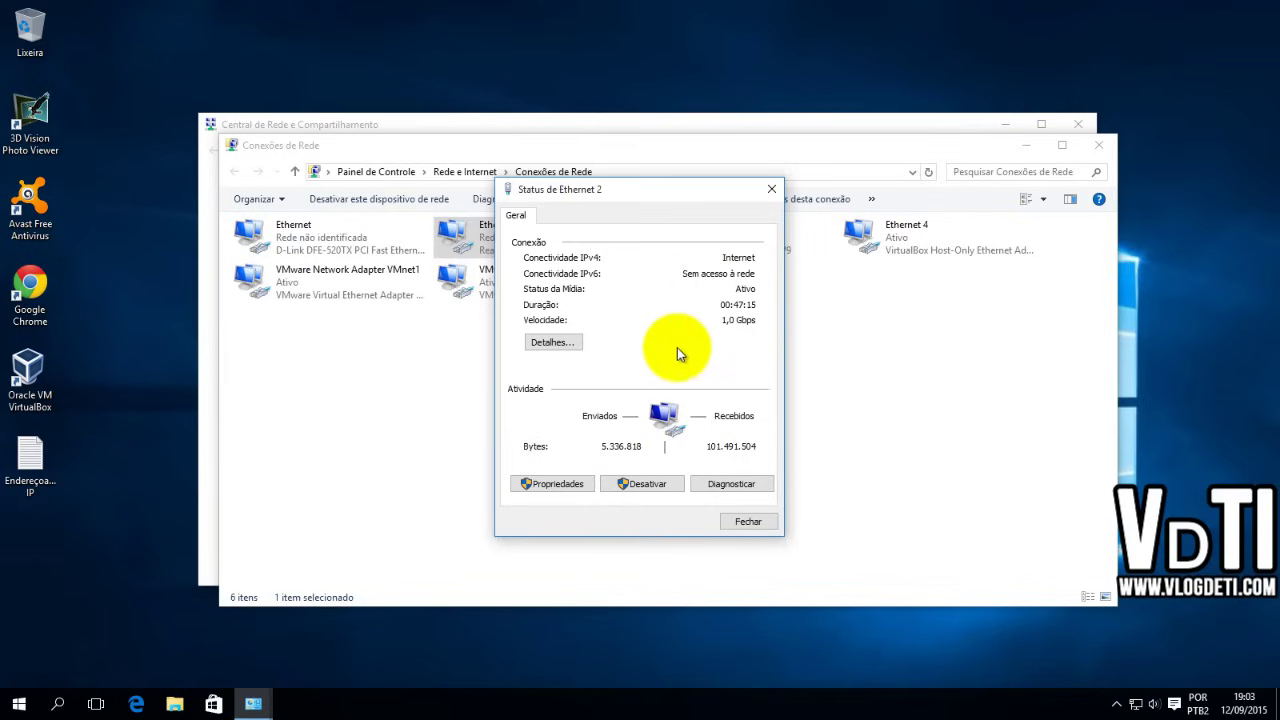
pyautogui.click(551, 485)
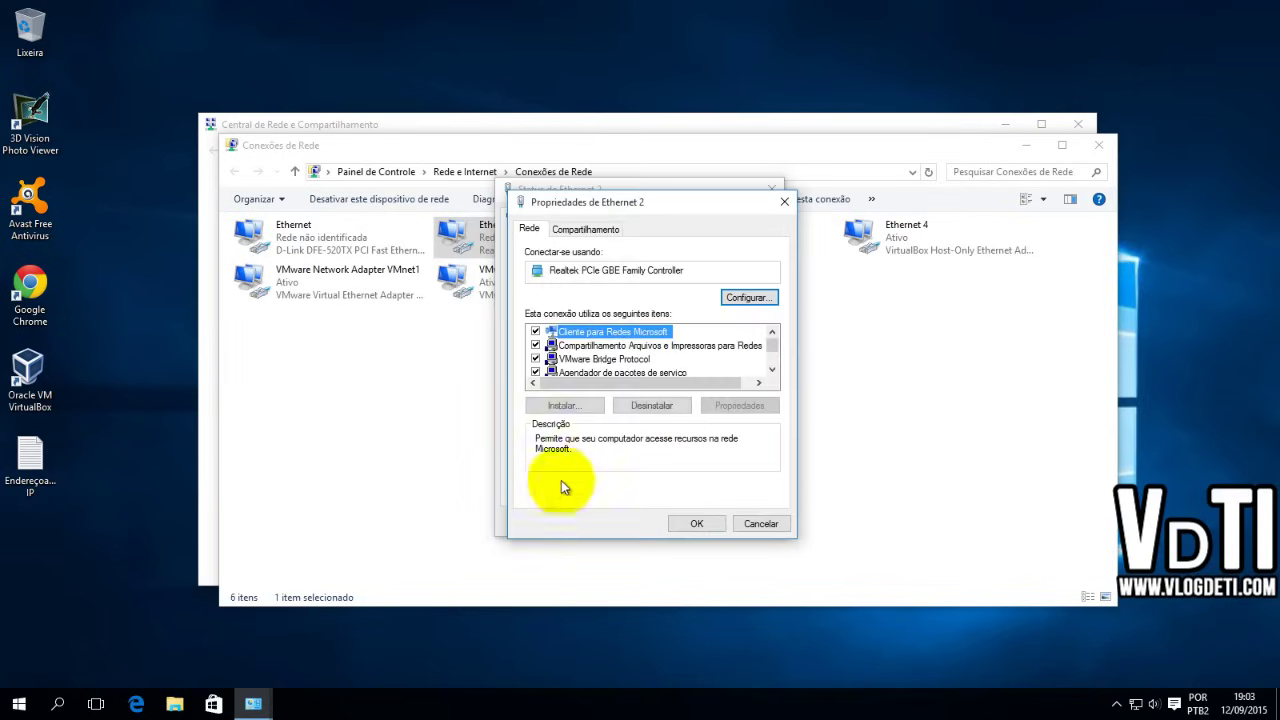
# Open the properties of the TCP/IPv4 protocol among the items used by the Ethernet 2 connection
pyautogui.click(773, 369)
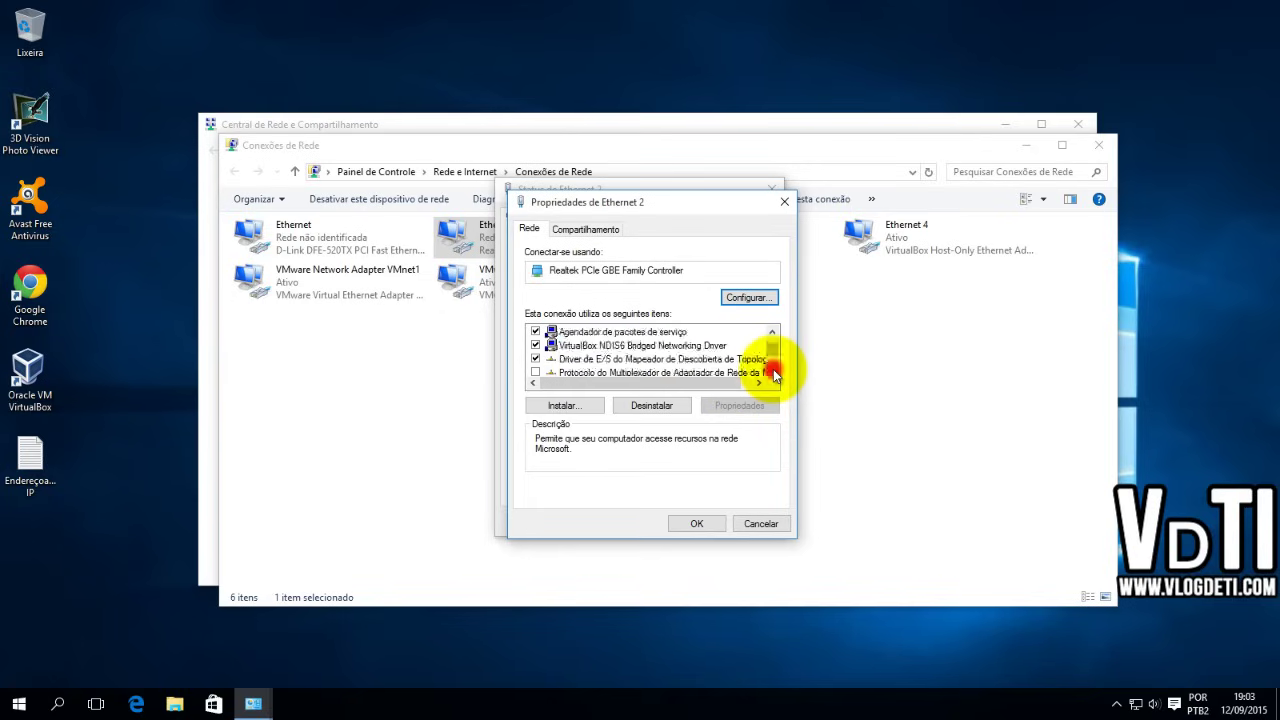
pyautogui.scroll(-2, 773, 369)
pyautogui.click(590, 332)
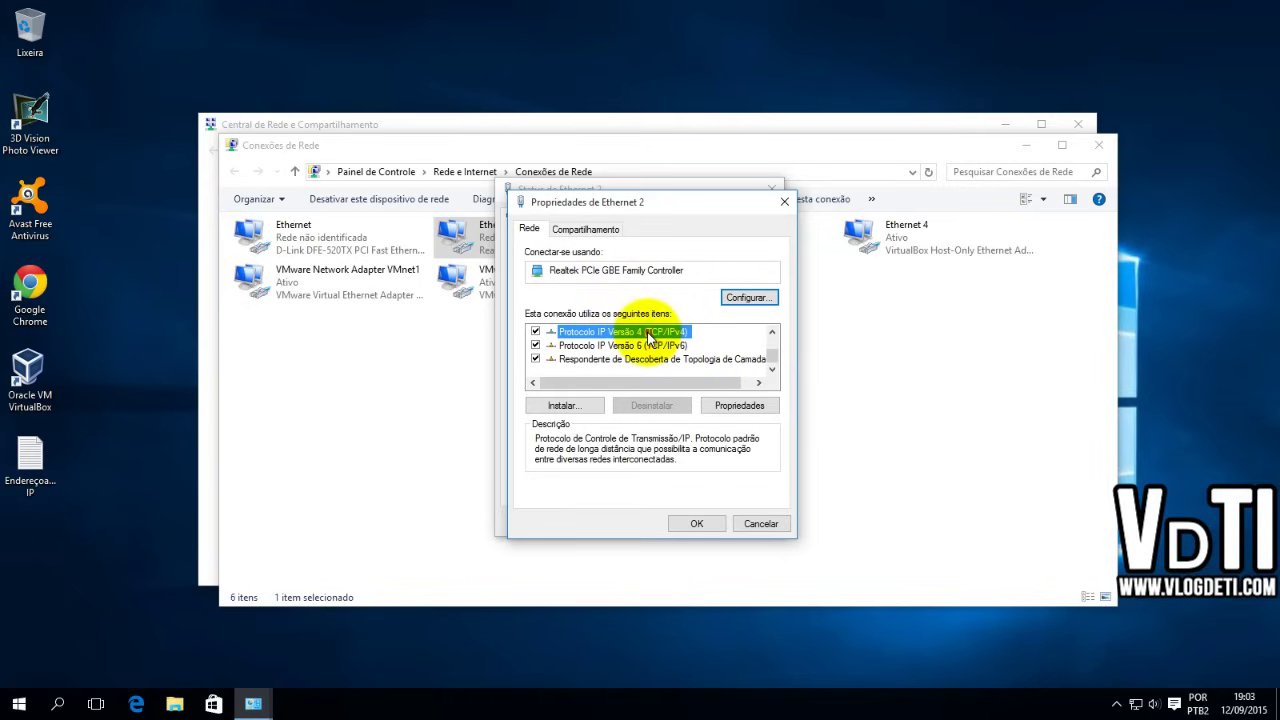
pyautogui.doubleClick(648, 334)
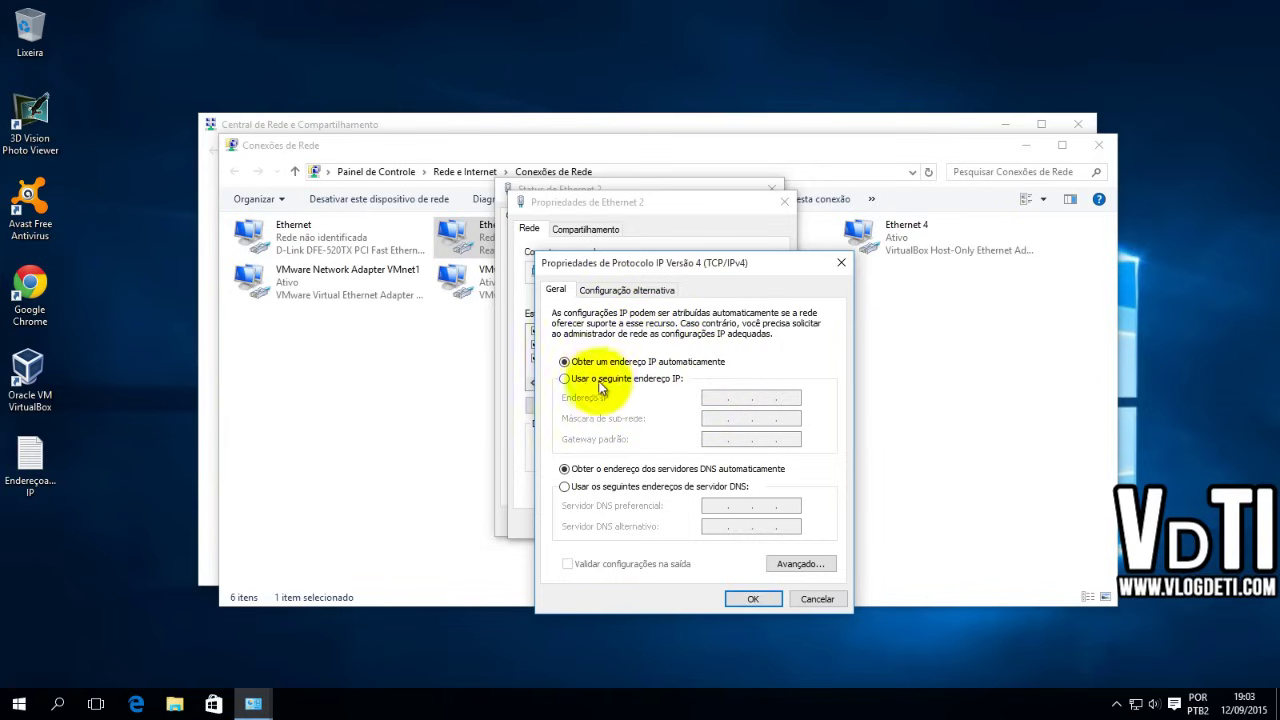
pyautogui.click(640, 379)
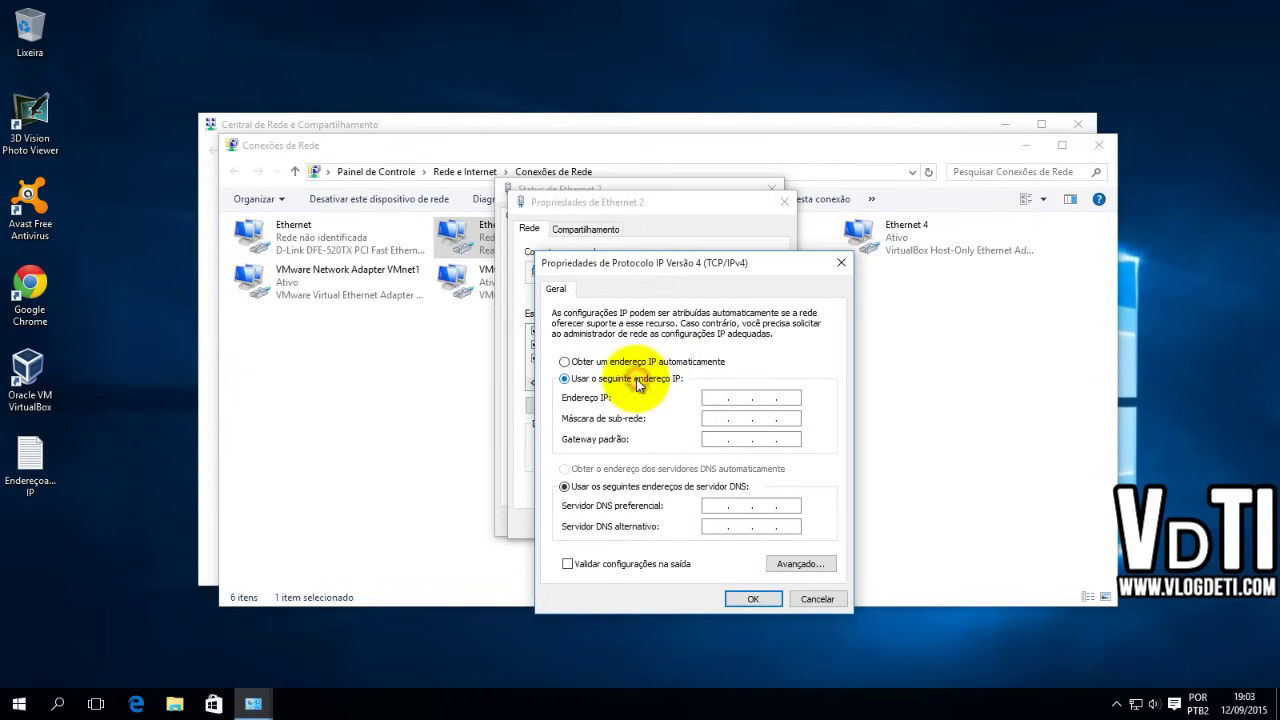
pyautogui.click(617, 362)
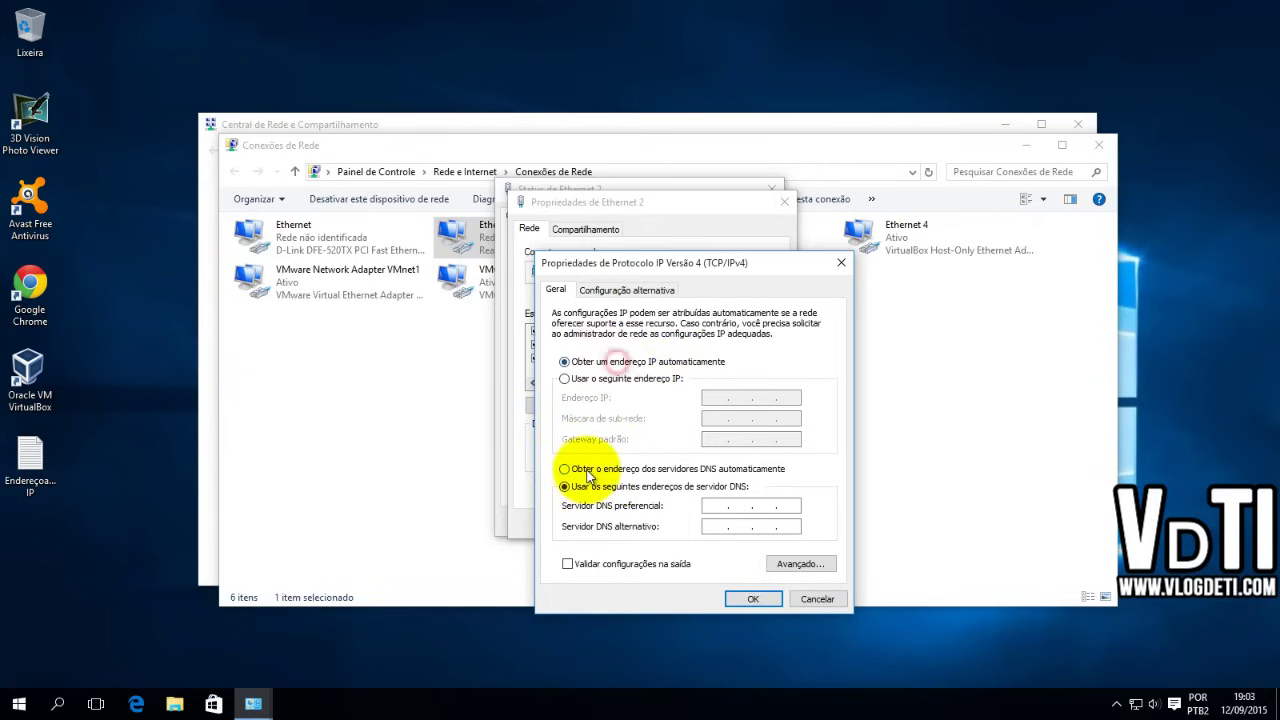
pyautogui.click(566, 469)
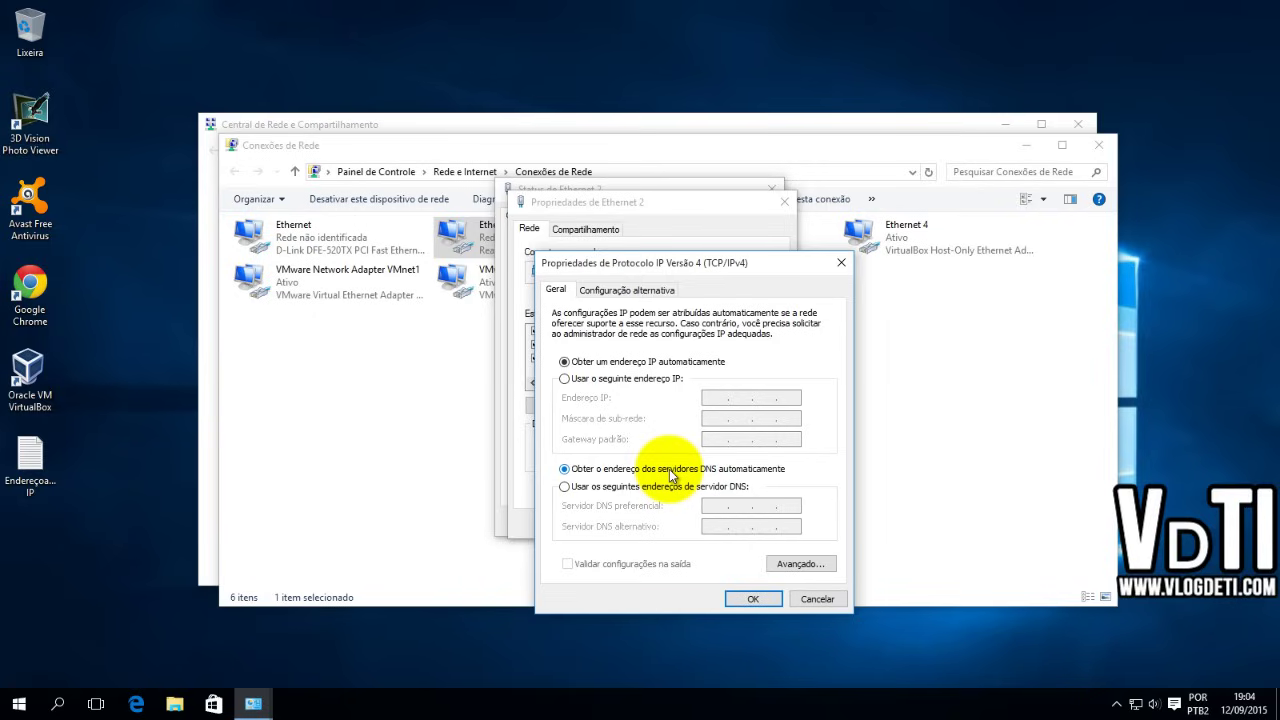
# Switch IPv4 to a manually specified address and place the desktop's IP addressing text file beside the dialog for reference
pyautogui.click(565, 384)
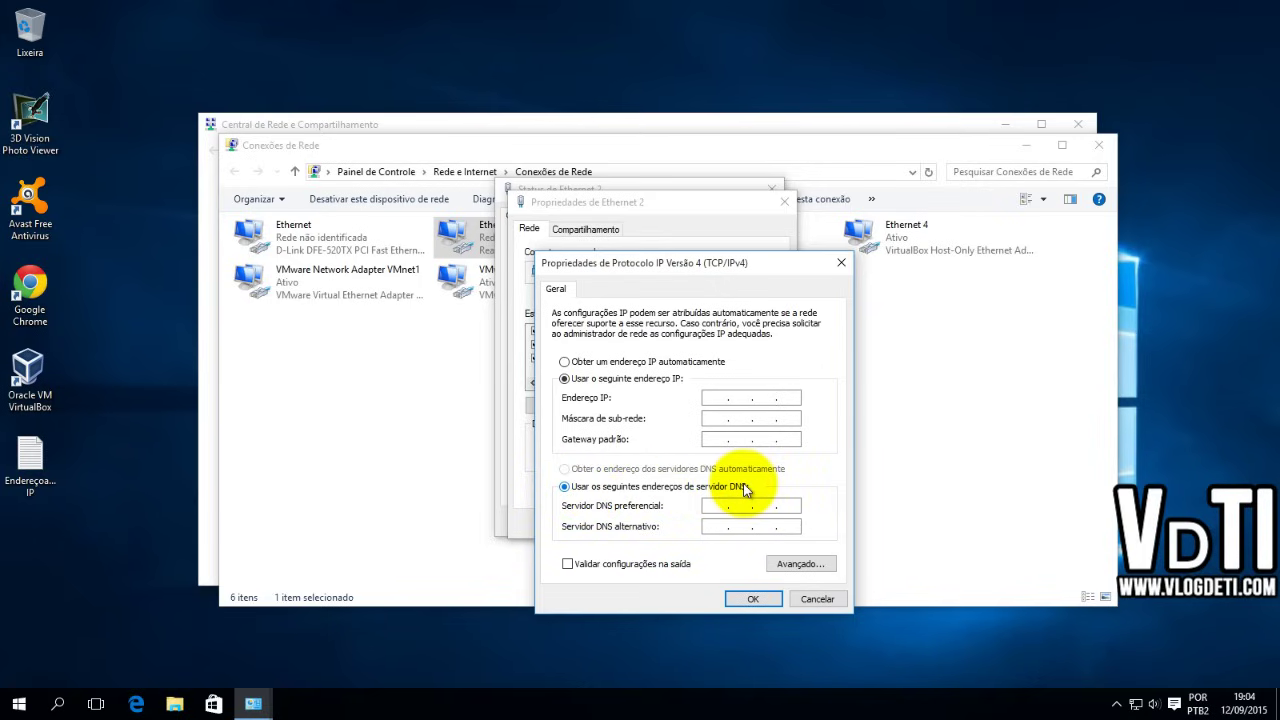
pyautogui.doubleClick(30, 460)
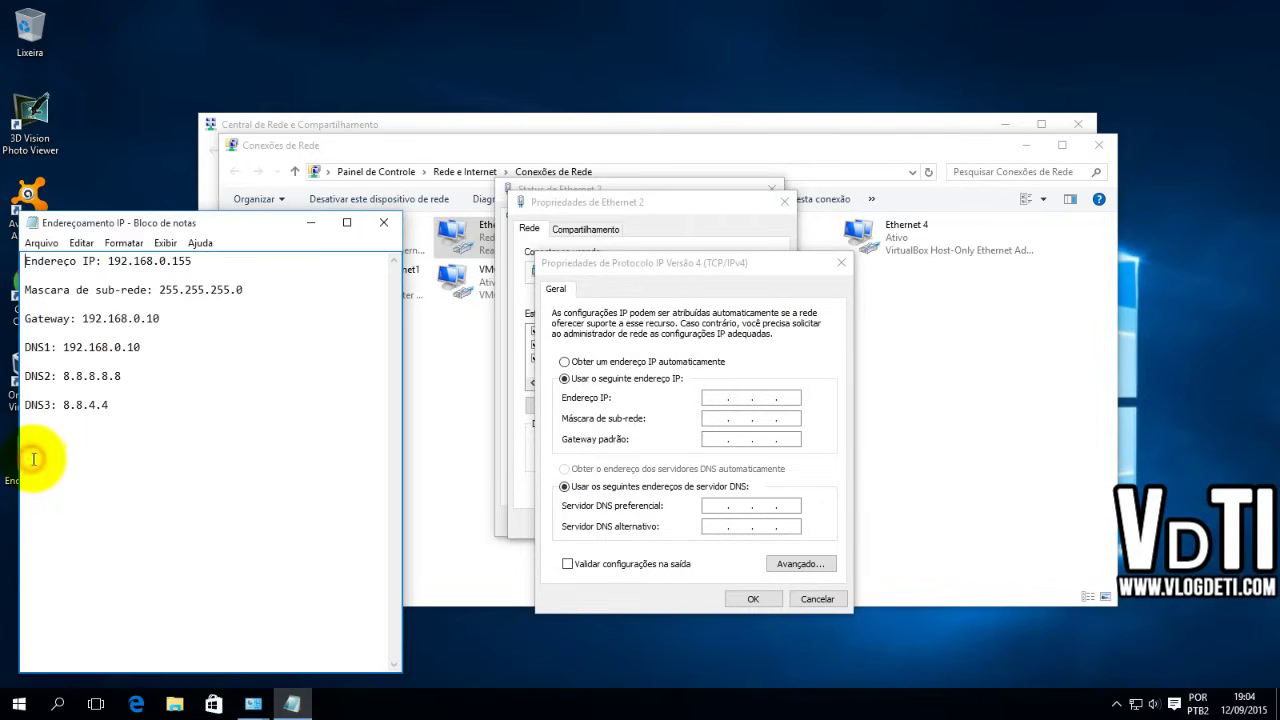
pyautogui.moveTo(220, 226); pyautogui.dragTo(206, 204)
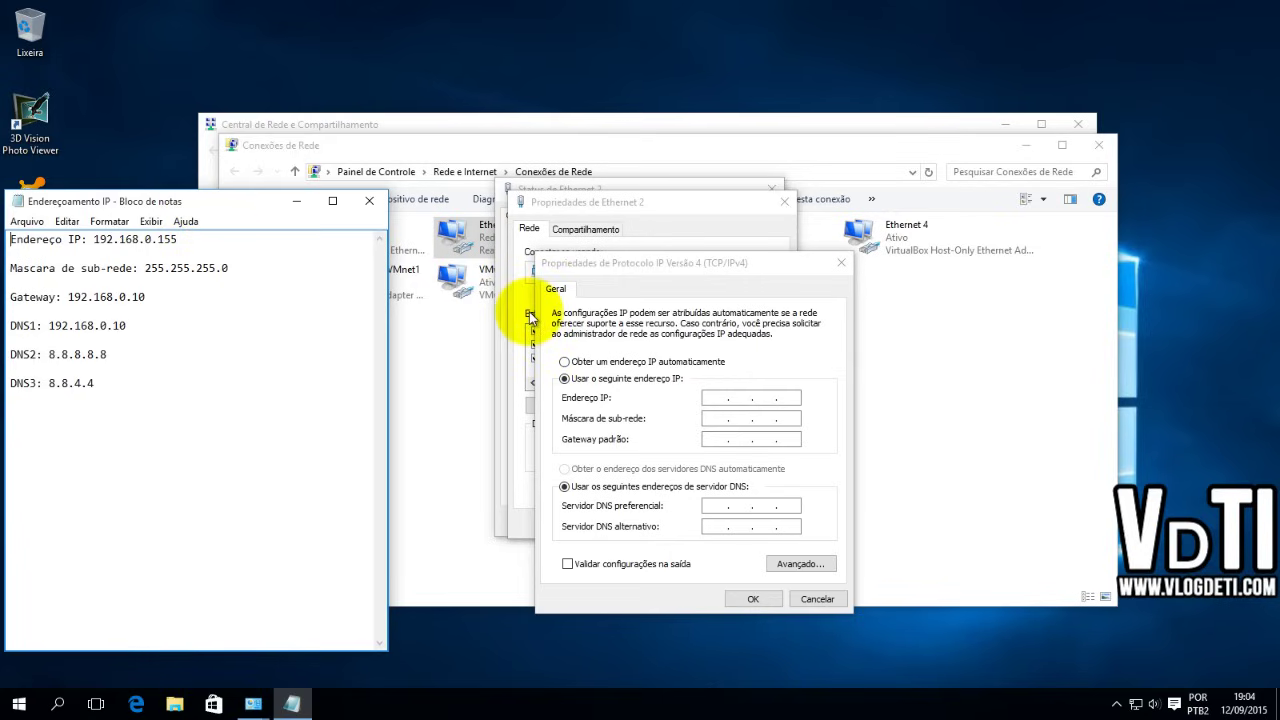
# Set the IP address to 192.168.0.155 with subnet mask 255.255.255.0
pyautogui.click(711, 398)
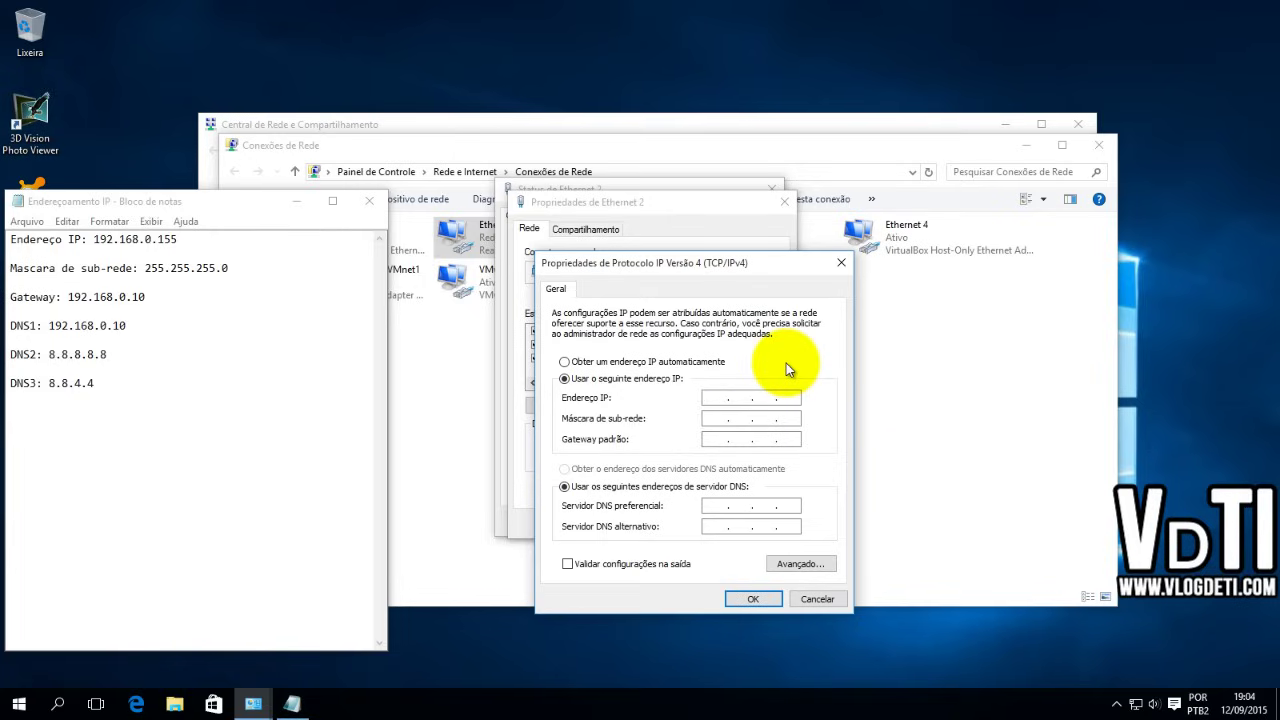
pyautogui.write('192168')
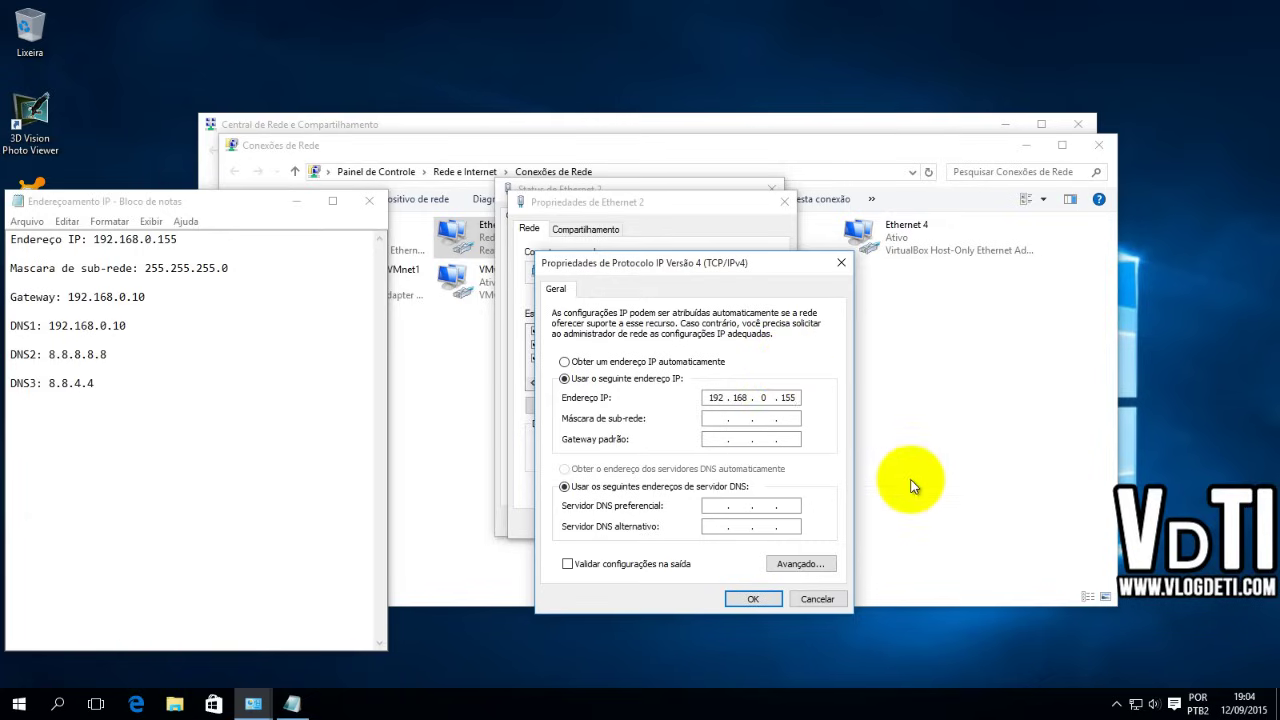
pyautogui.click(721, 418)
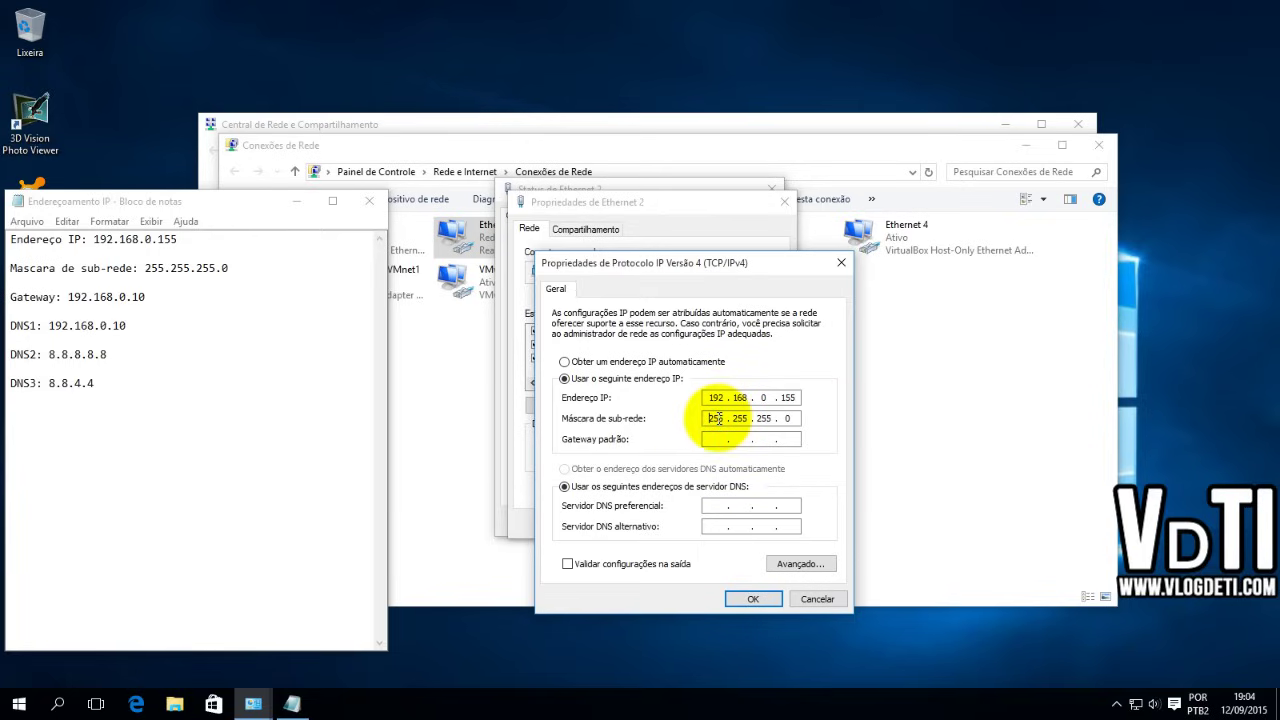
pyautogui.click(770, 419)
# Change the third octet of the subnet mask in the text file to 0, making it 255.255.0.0
pyautogui.click(208, 268)
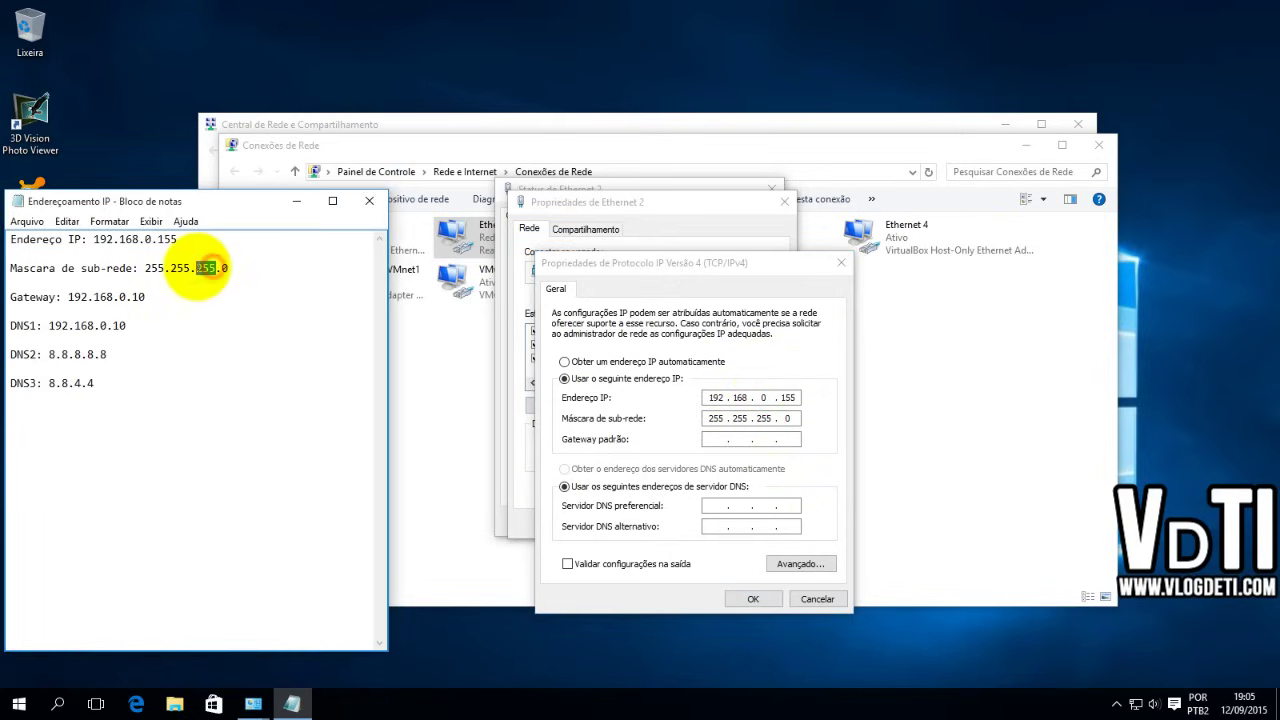
pyautogui.moveTo(197, 268); pyautogui.dragTo(220, 268)
pyautogui.write('0')
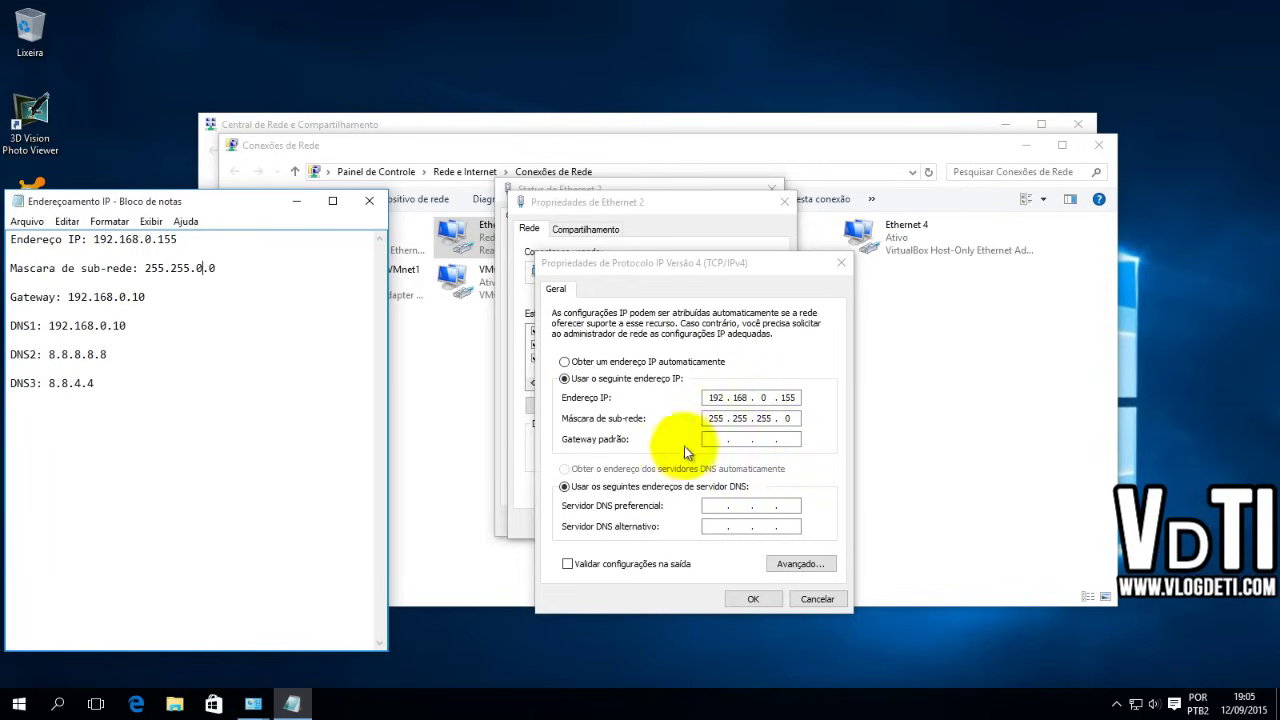
# Set the default gateway to 192.168.0.10 and compare it with the gateway line in the text file
pyautogui.click(771, 420)
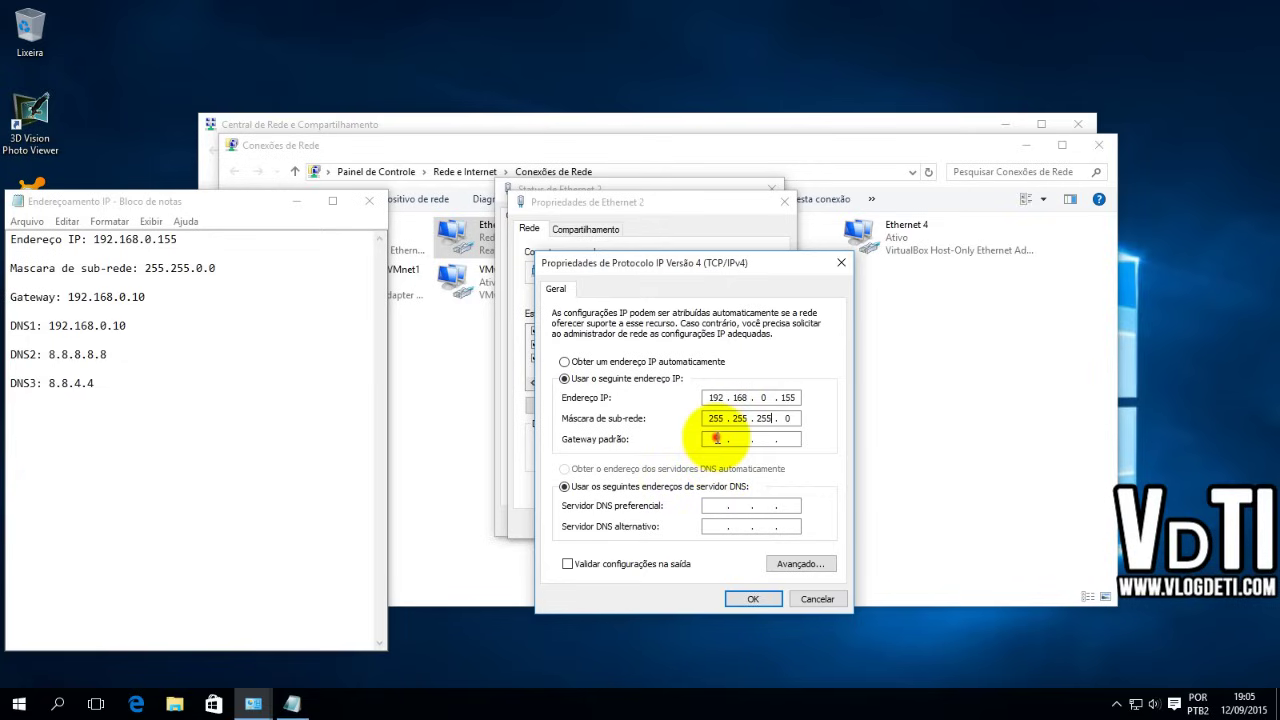
pyautogui.write('192.168.0.10')
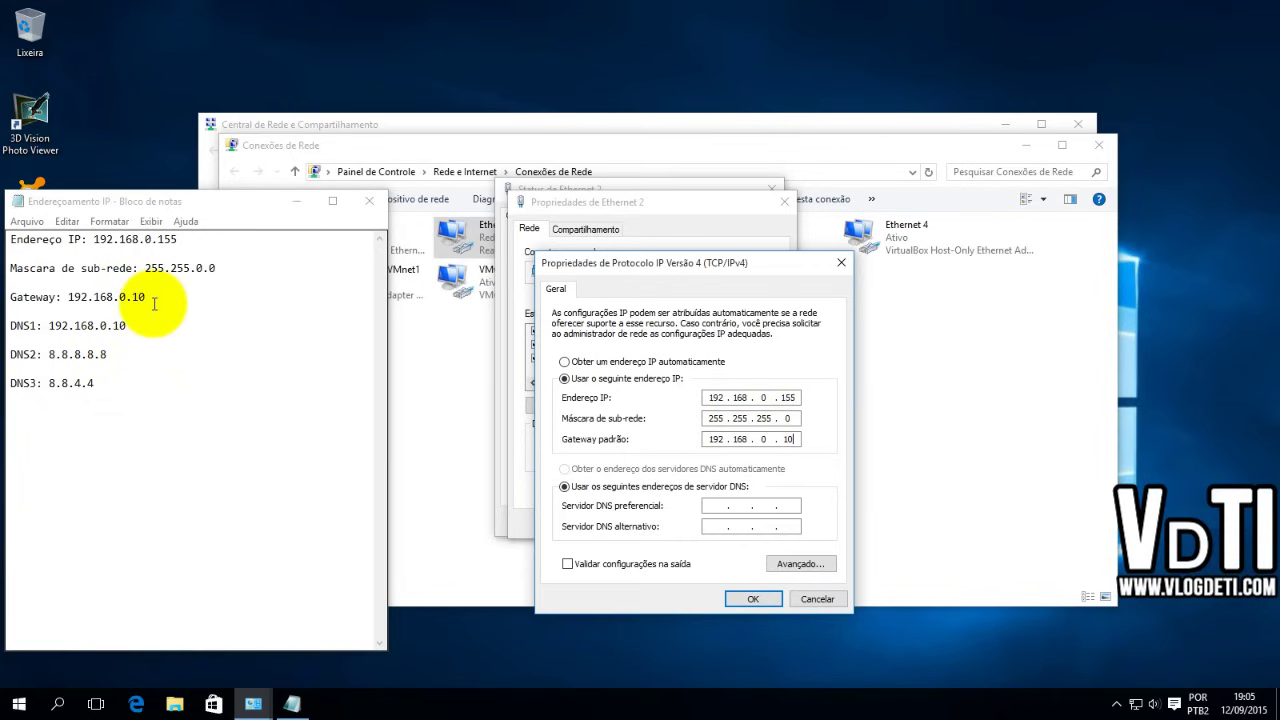
pyautogui.moveTo(155, 297); pyautogui.dragTo(4, 297)
pyautogui.doubleClick(105, 297)
pyautogui.click(277, 348)
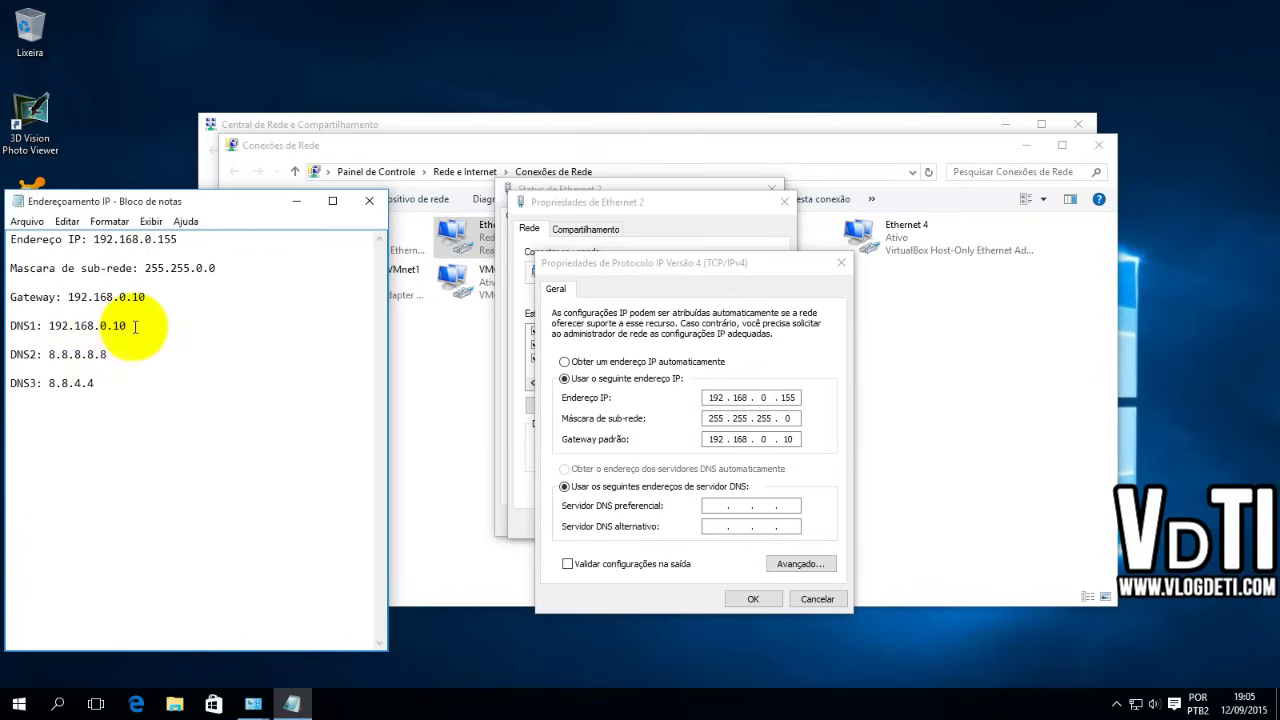
# Set the preferred DNS server to 192.168.0.10 and the alternate DNS server to 8.8.8.8
pyautogui.moveTo(133, 325); pyautogui.dragTo(7, 326)
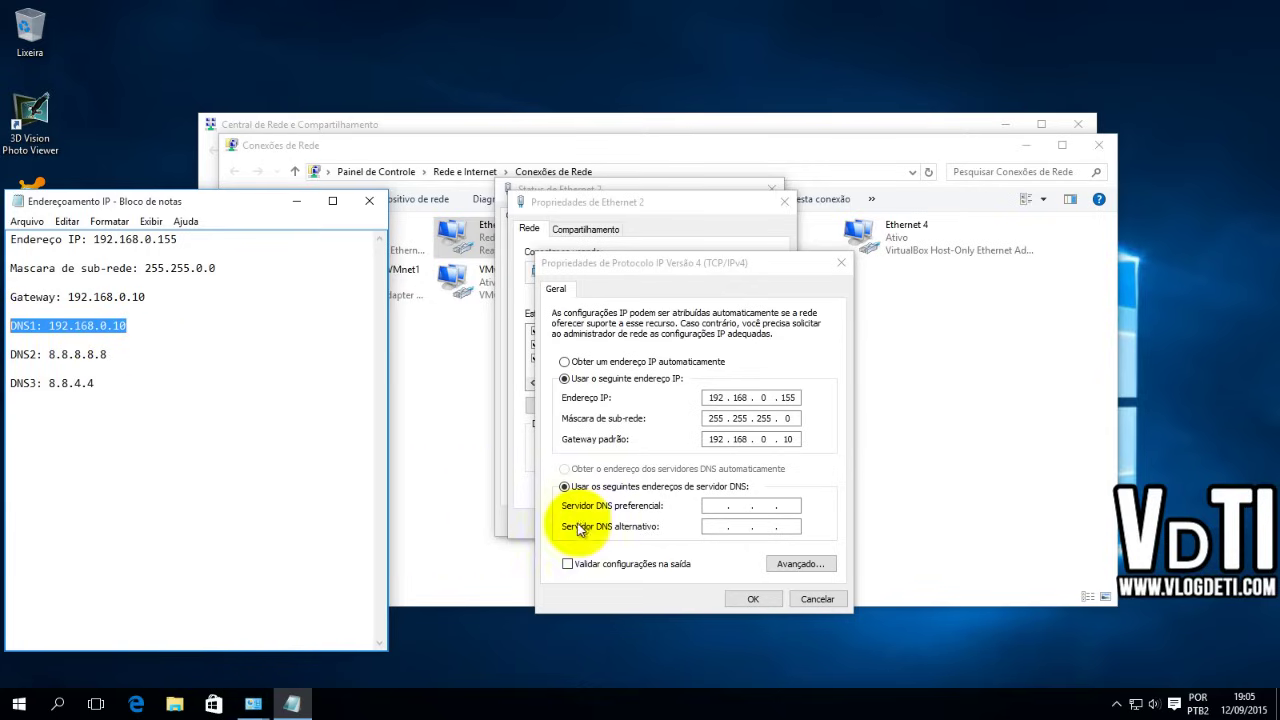
pyautogui.click(714, 505)
pyautogui.write('19')
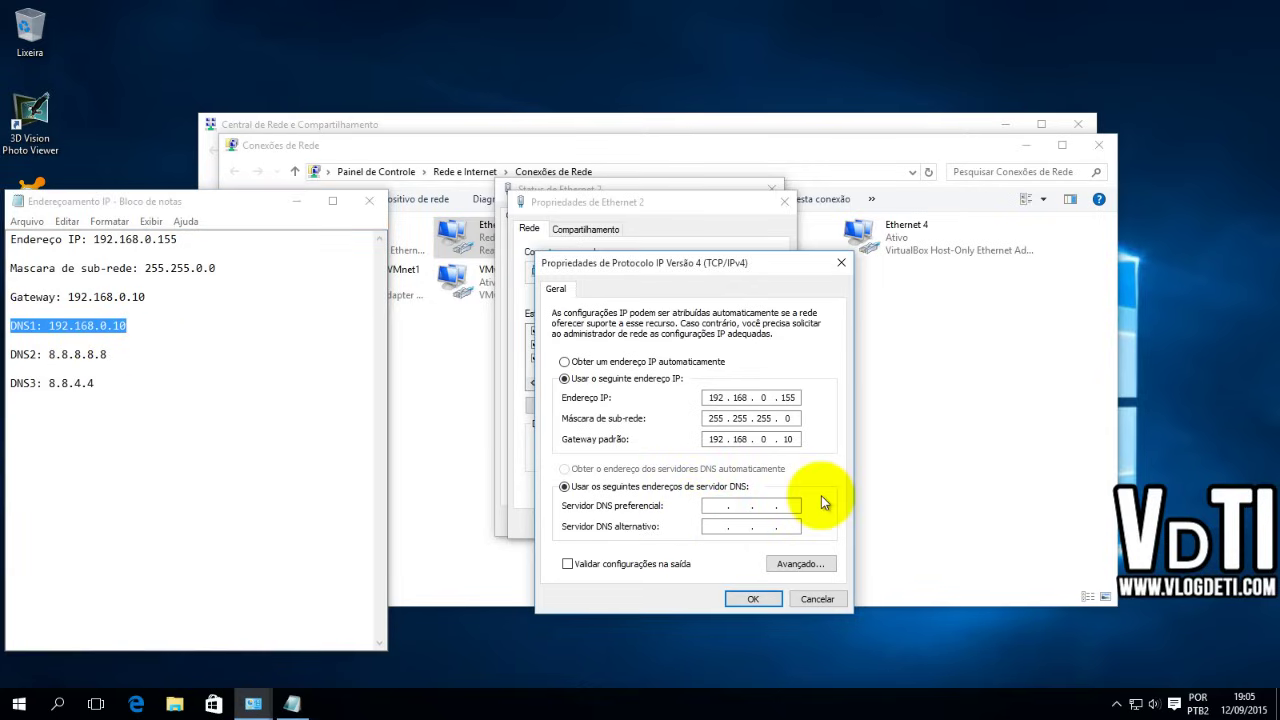
pyautogui.write('2 . 168 . 0 . 10')
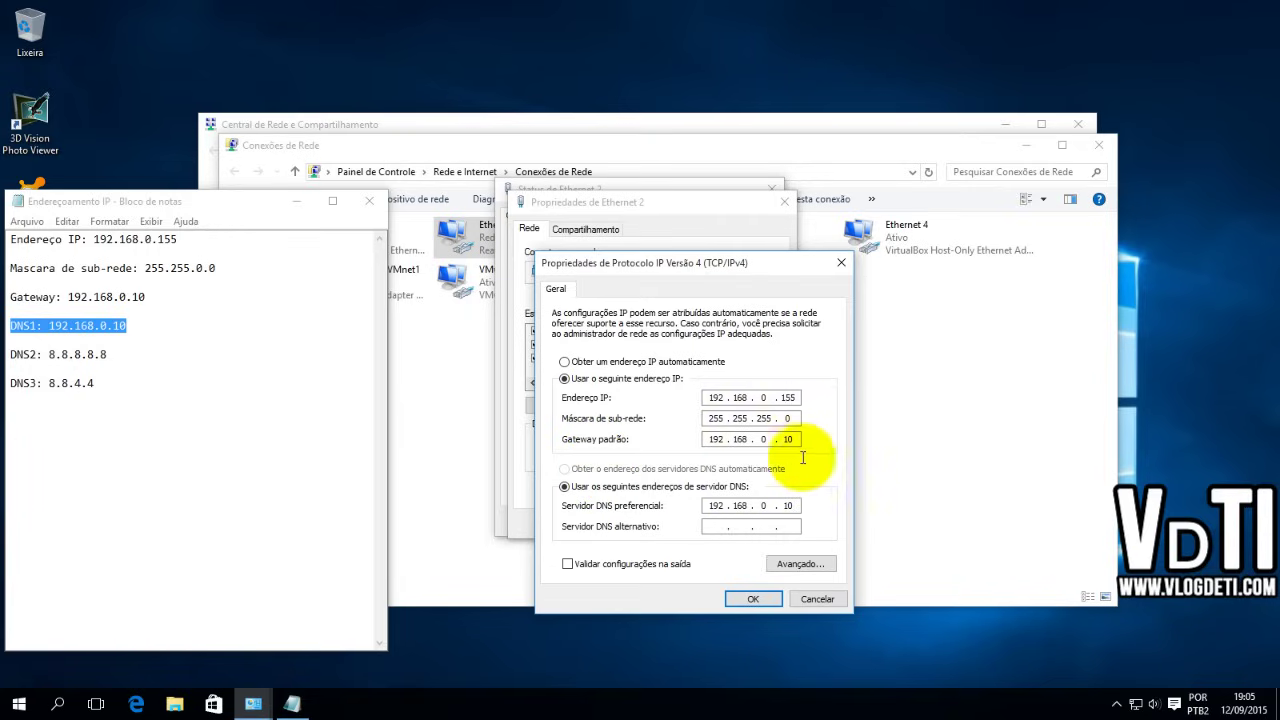
pyautogui.click(790, 439)
pyautogui.click(781, 504)
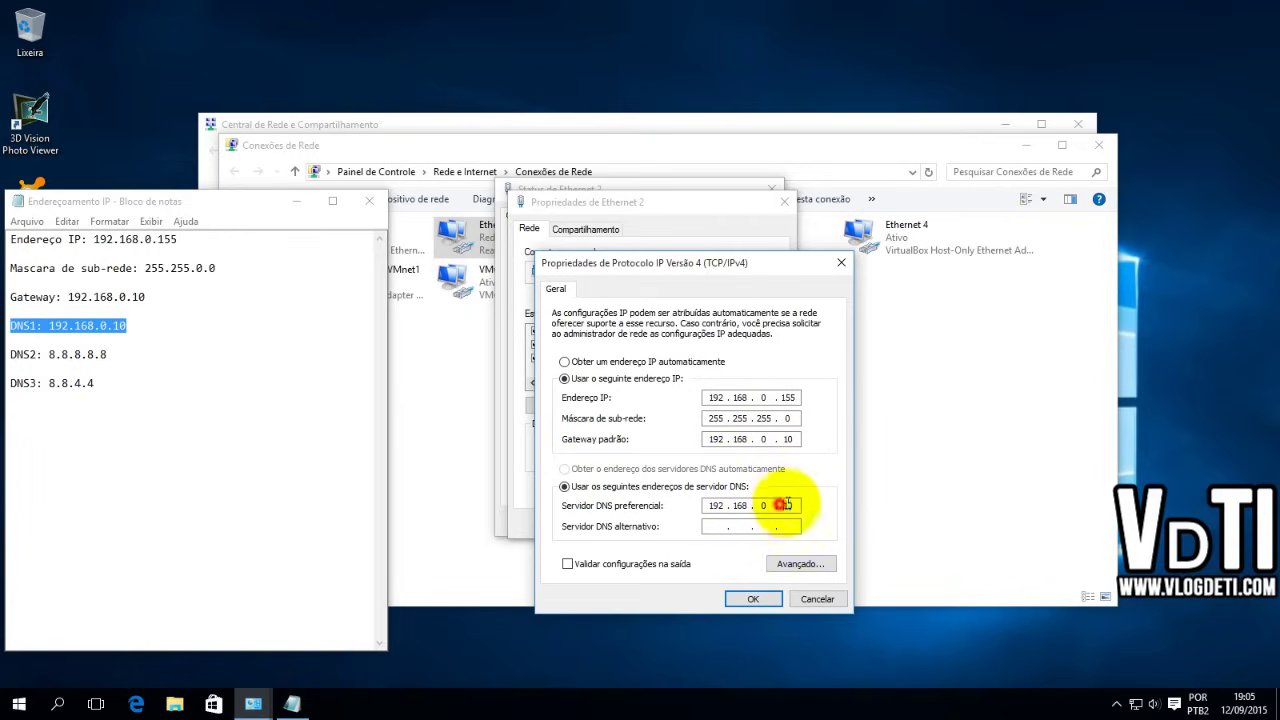
pyautogui.write('0')
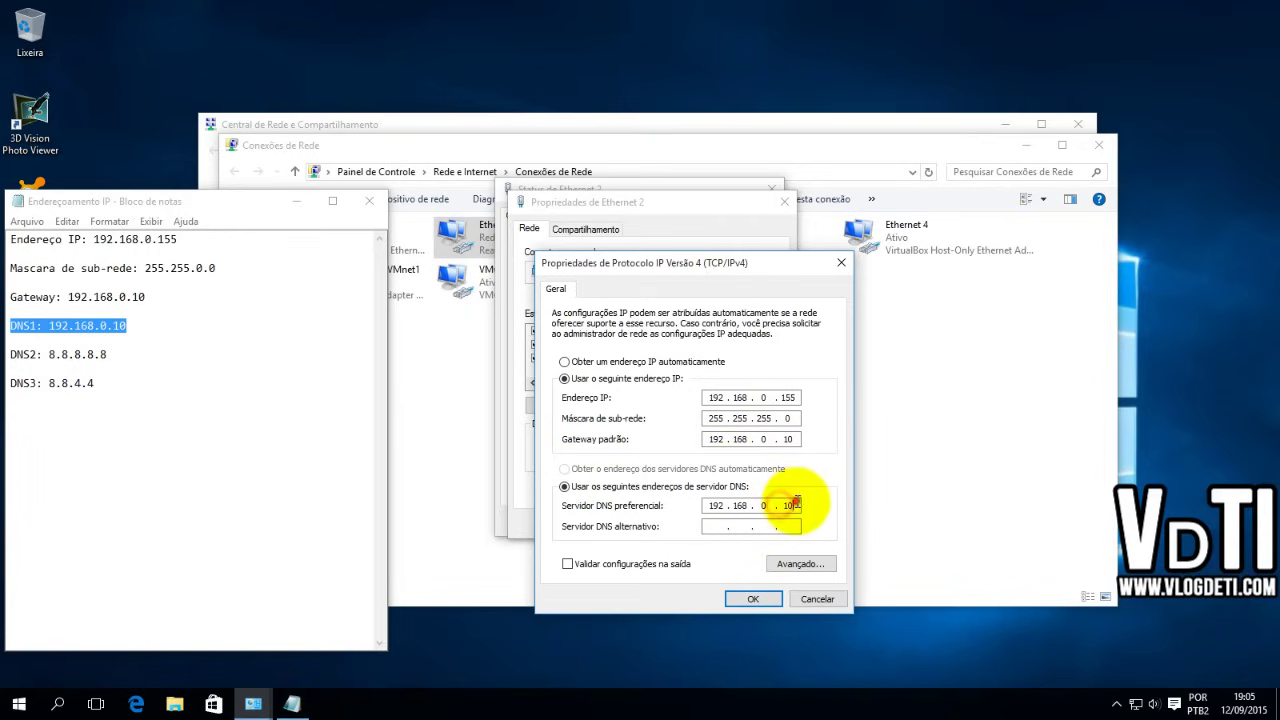
pyautogui.click(794, 437)
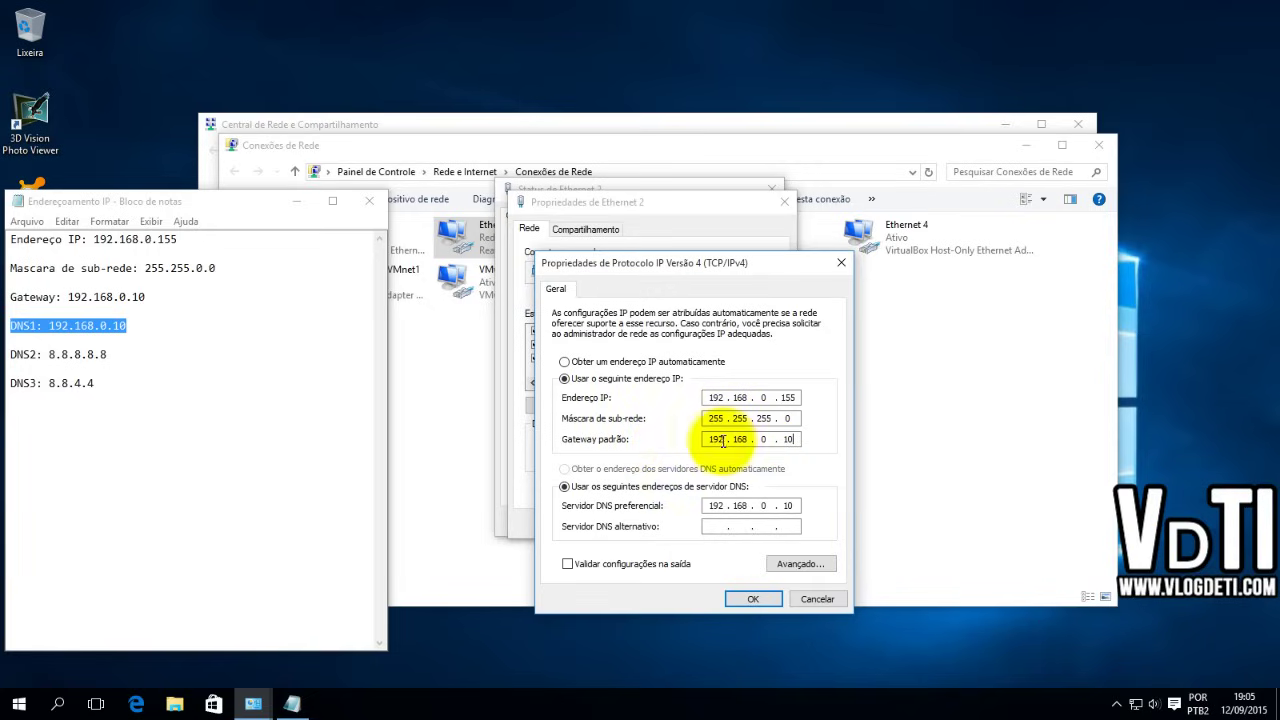
pyautogui.click(714, 527)
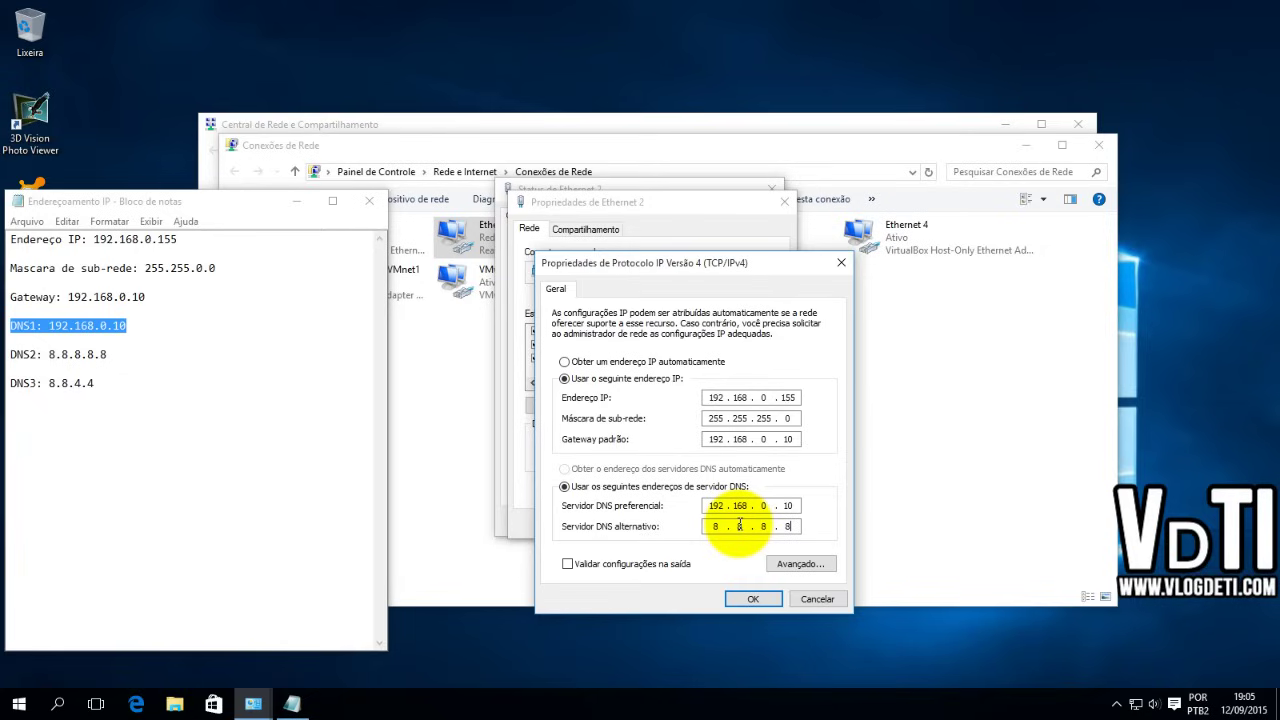
# Add 8.8.4.4 as an additional DNS server in the advanced TCP/IP settings and apply the IPv4 and Ethernet 2 properties
pyautogui.click(804, 565)
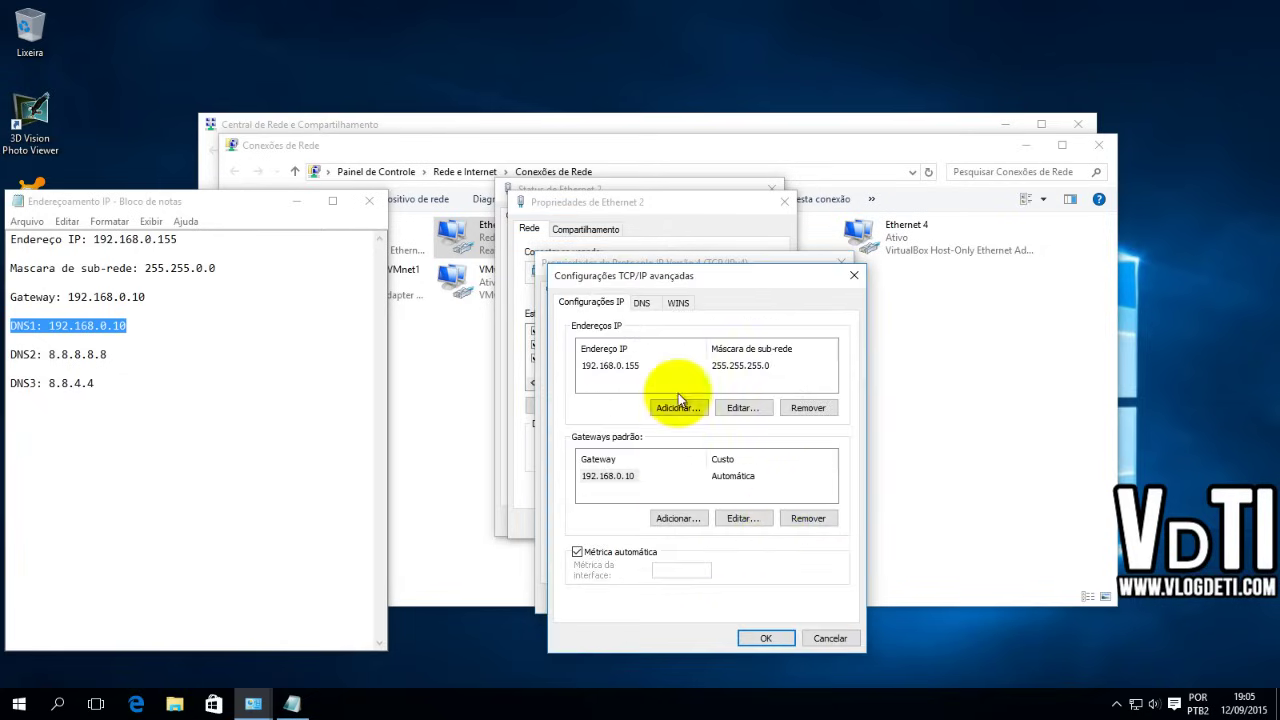
pyautogui.moveTo(691, 278); pyautogui.dragTo(675, 278)
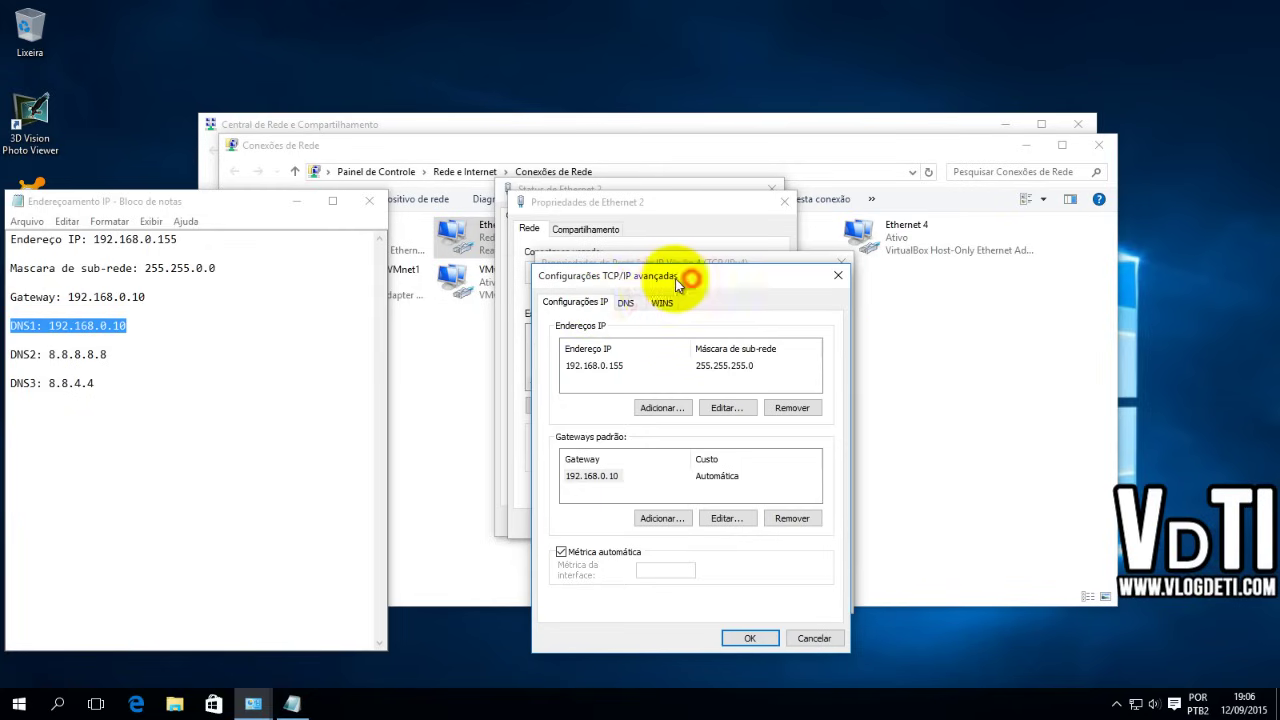
pyautogui.click(626, 303)
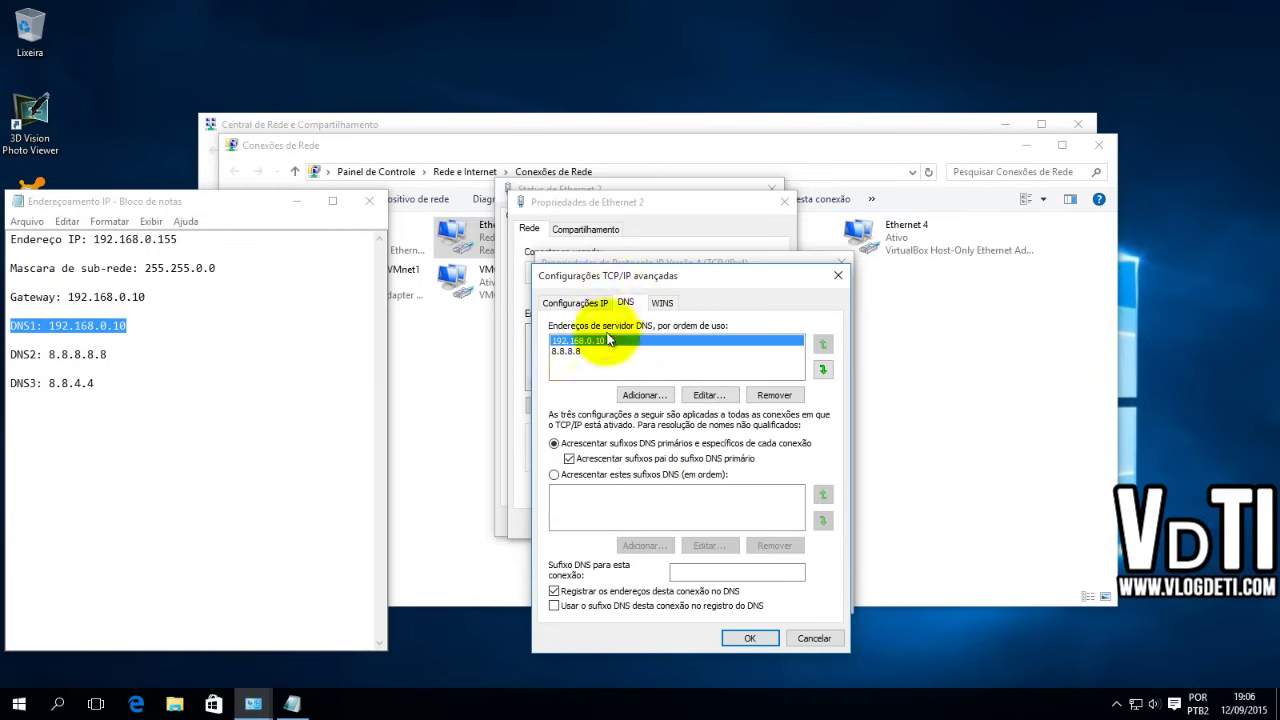
pyautogui.click(644, 395)
pyautogui.click(657, 389)
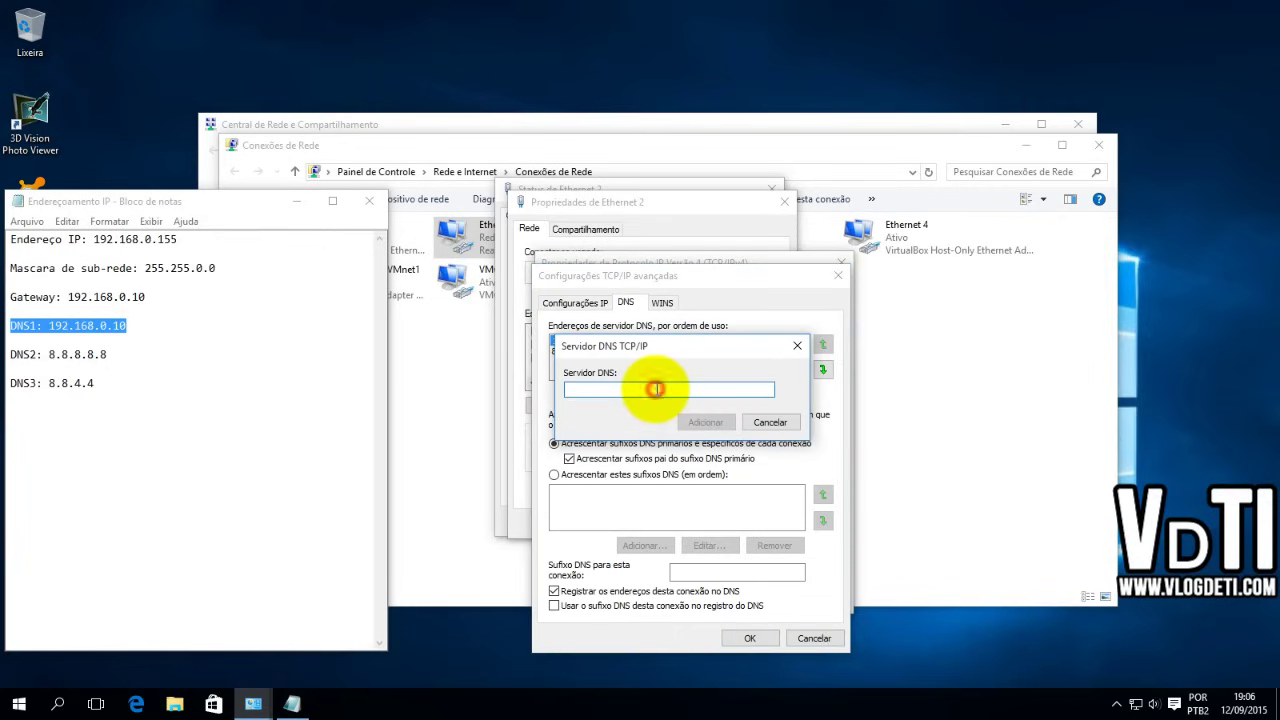
pyautogui.write('8.8.')
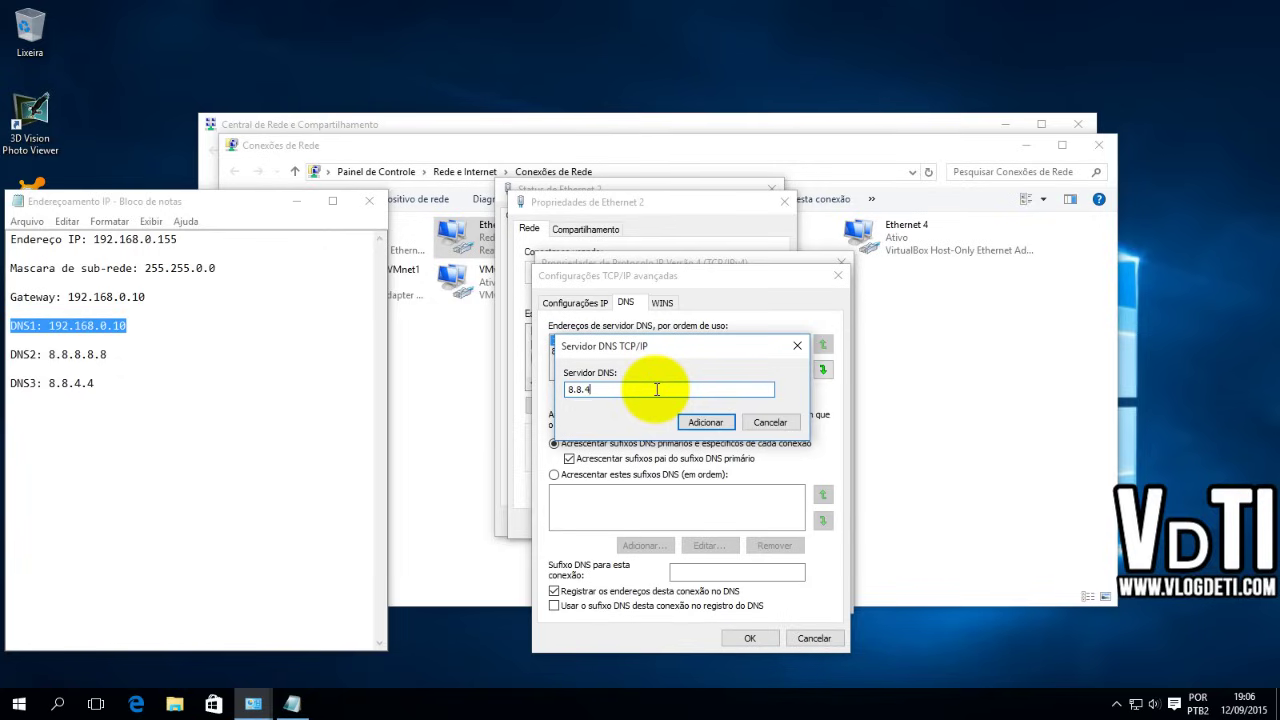
pyautogui.write('4.4')
pyautogui.press('Return')
pyautogui.click(735, 636)
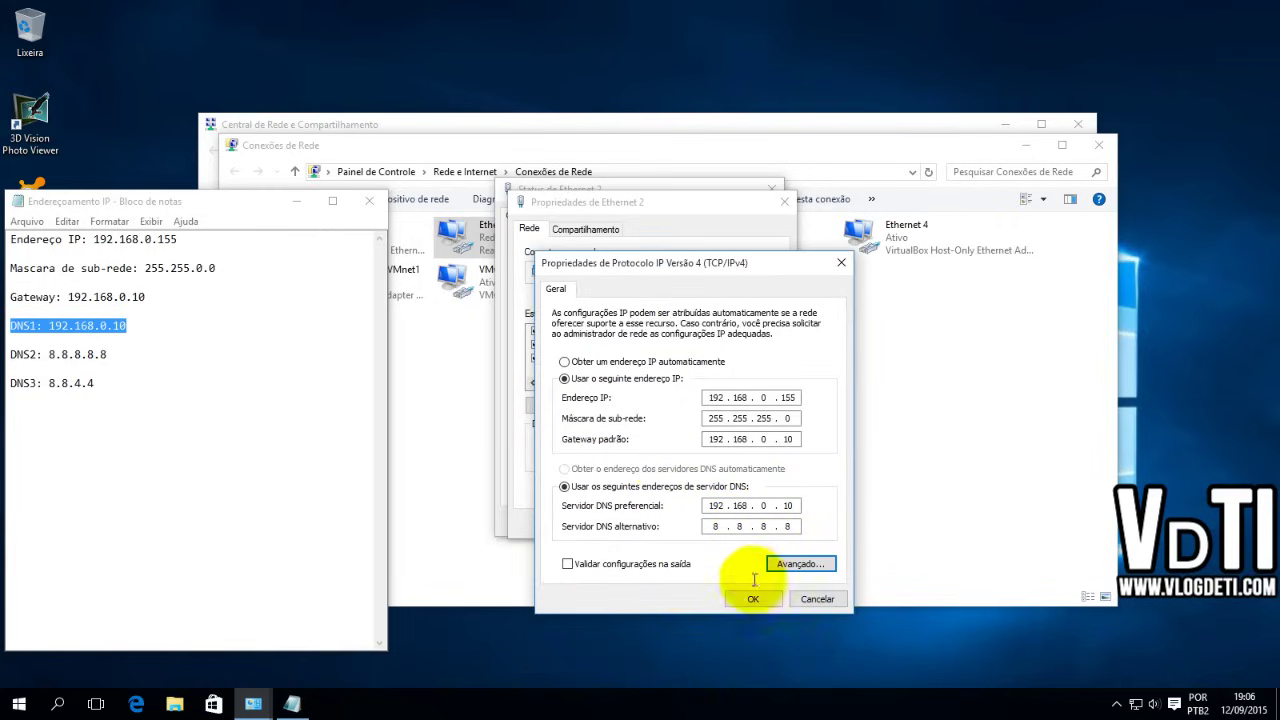
pyautogui.click(752, 597)
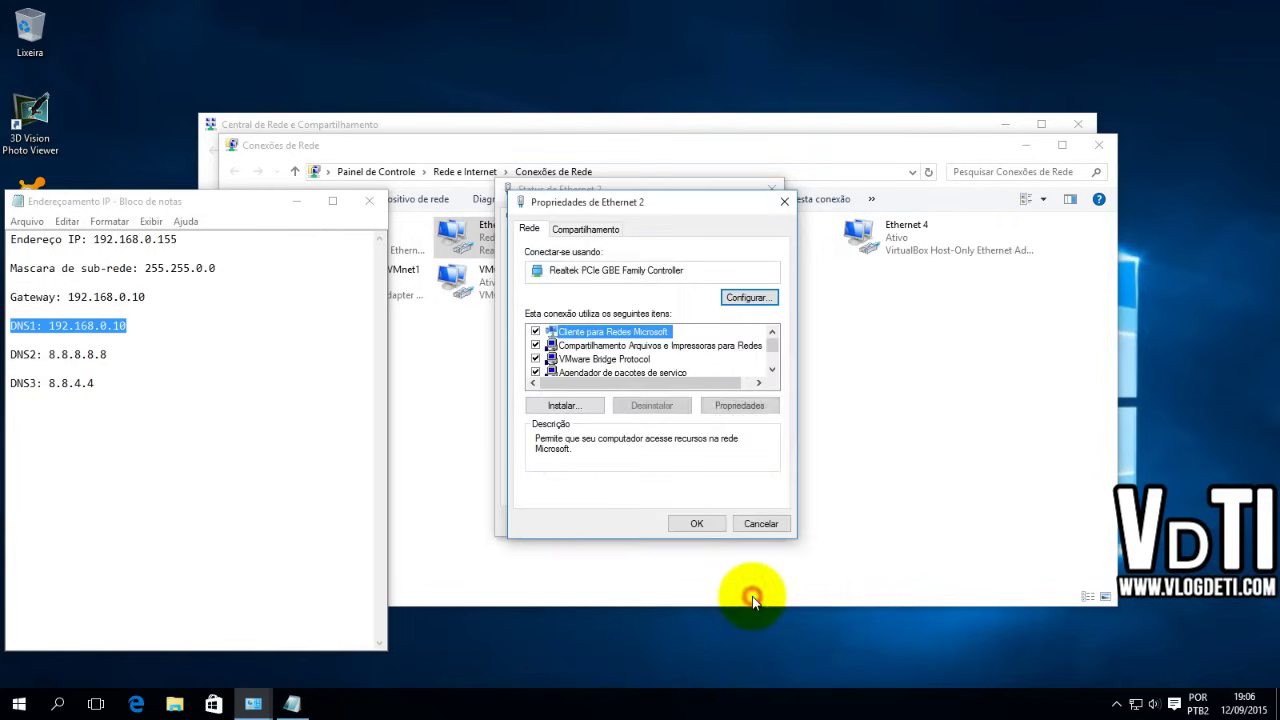
pyautogui.click(690, 524)
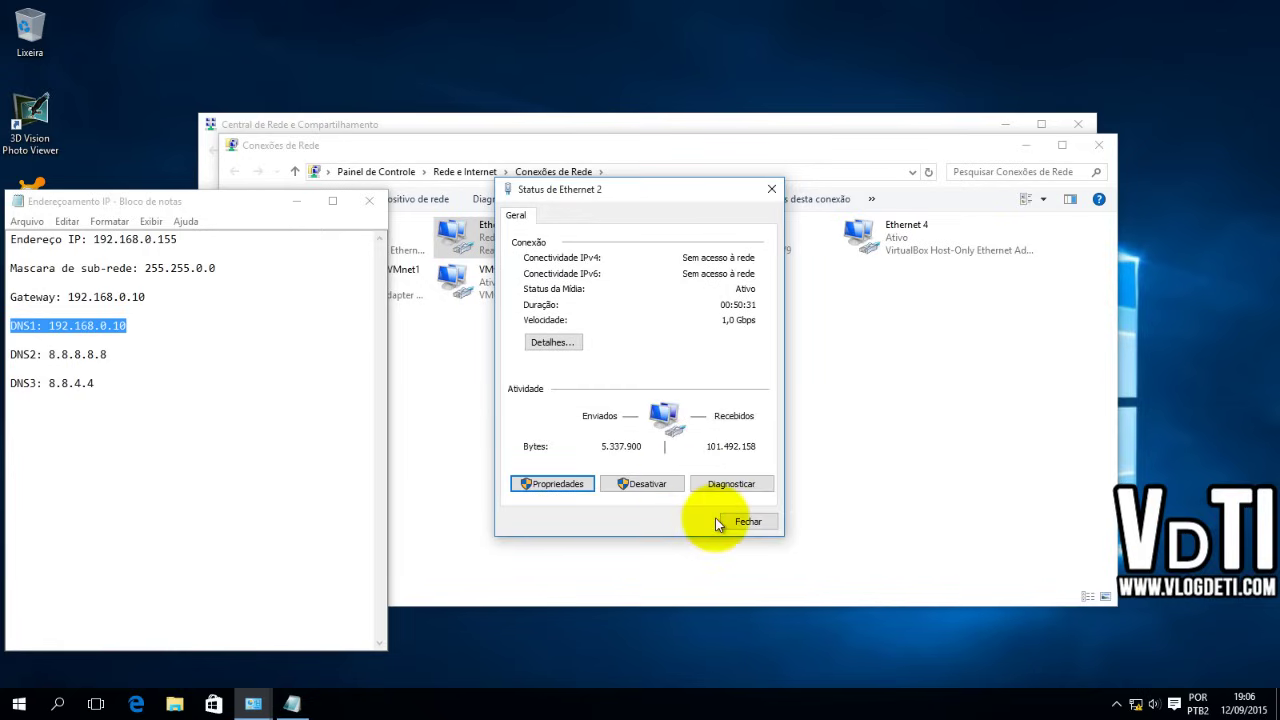
# Close the IP addressing text file without saving its changes and close the Ethernet 2 status window
pyautogui.click(369, 200)
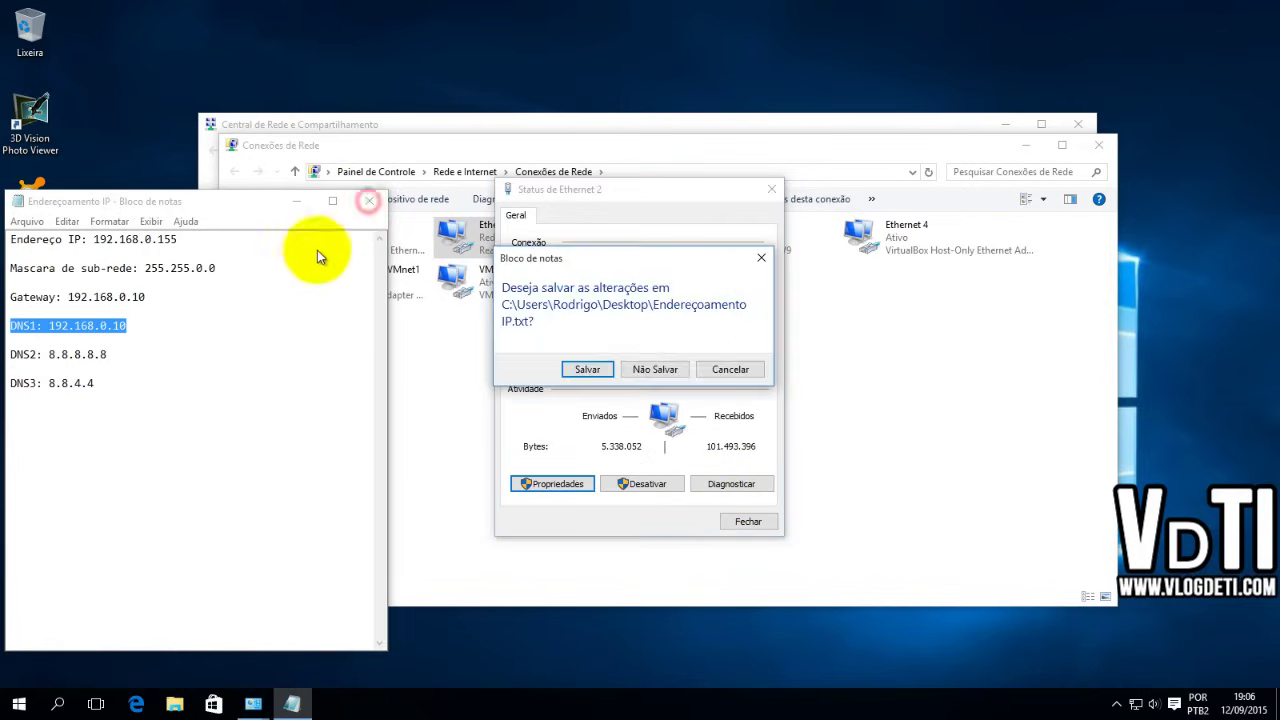
pyautogui.click(664, 370)
pyautogui.moveTo(631, 191); pyautogui.dragTo(626, 229)
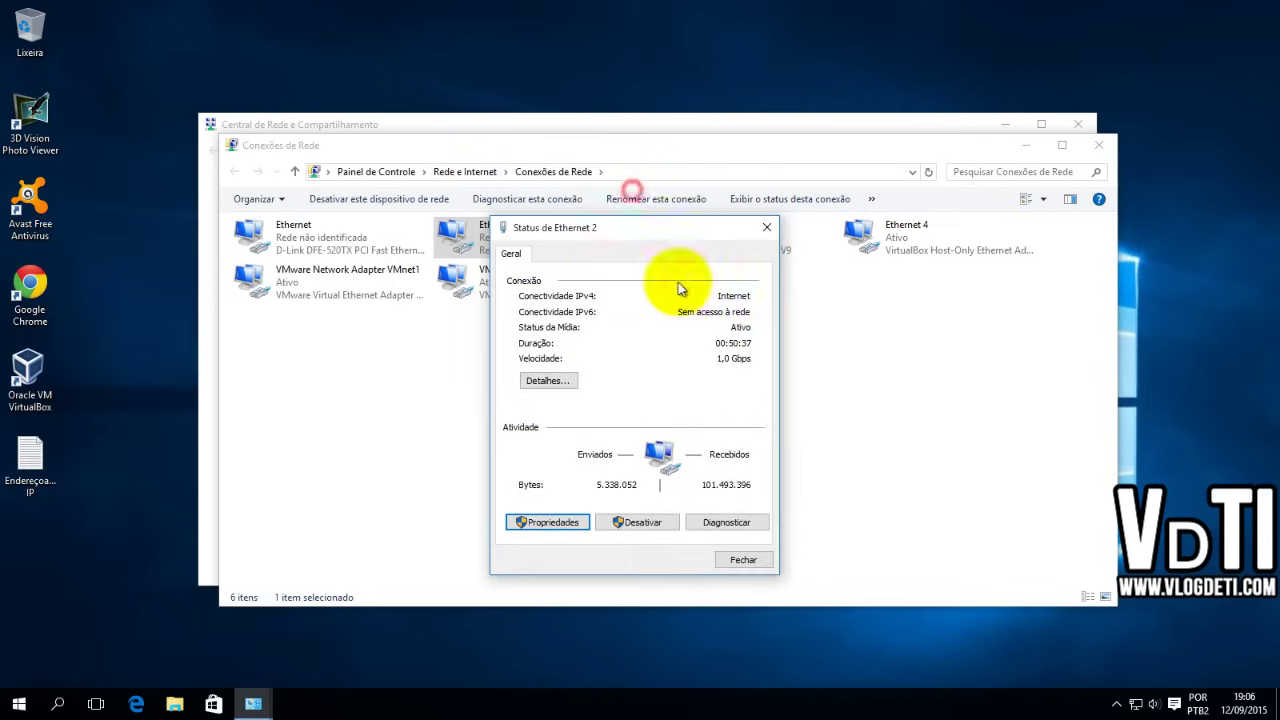
pyautogui.click(748, 560)
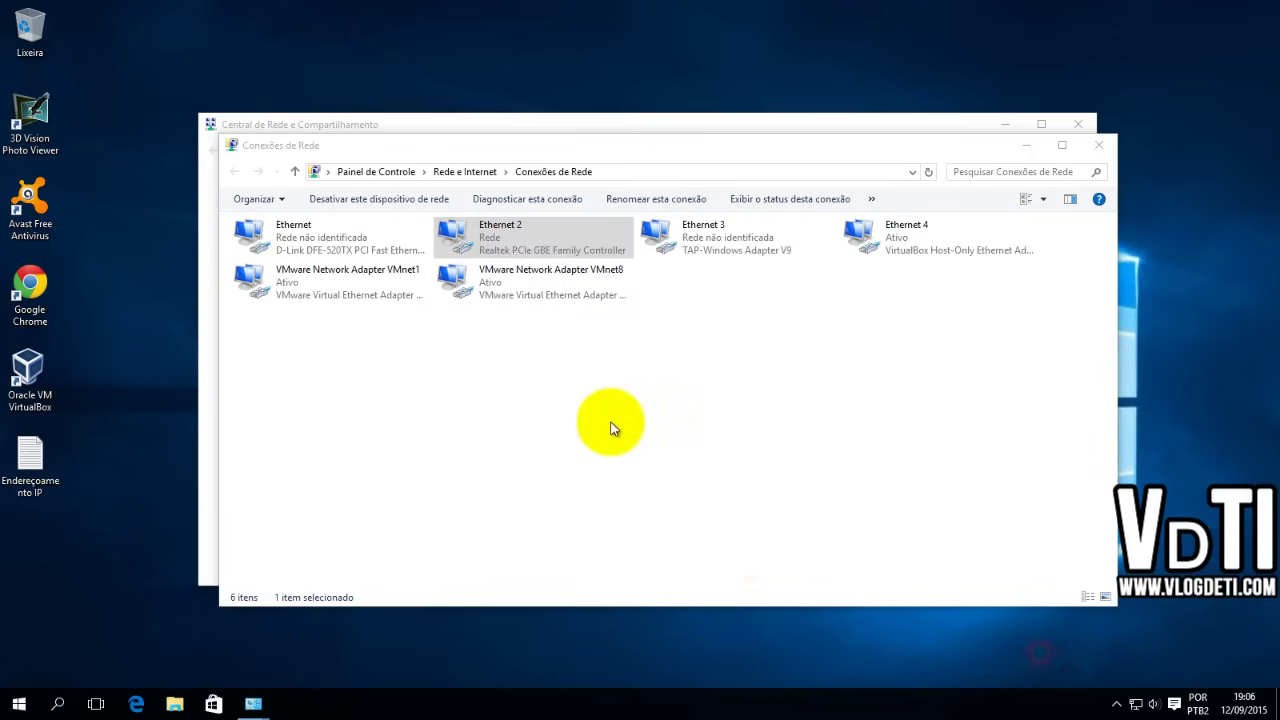
pyautogui.click(609, 425)
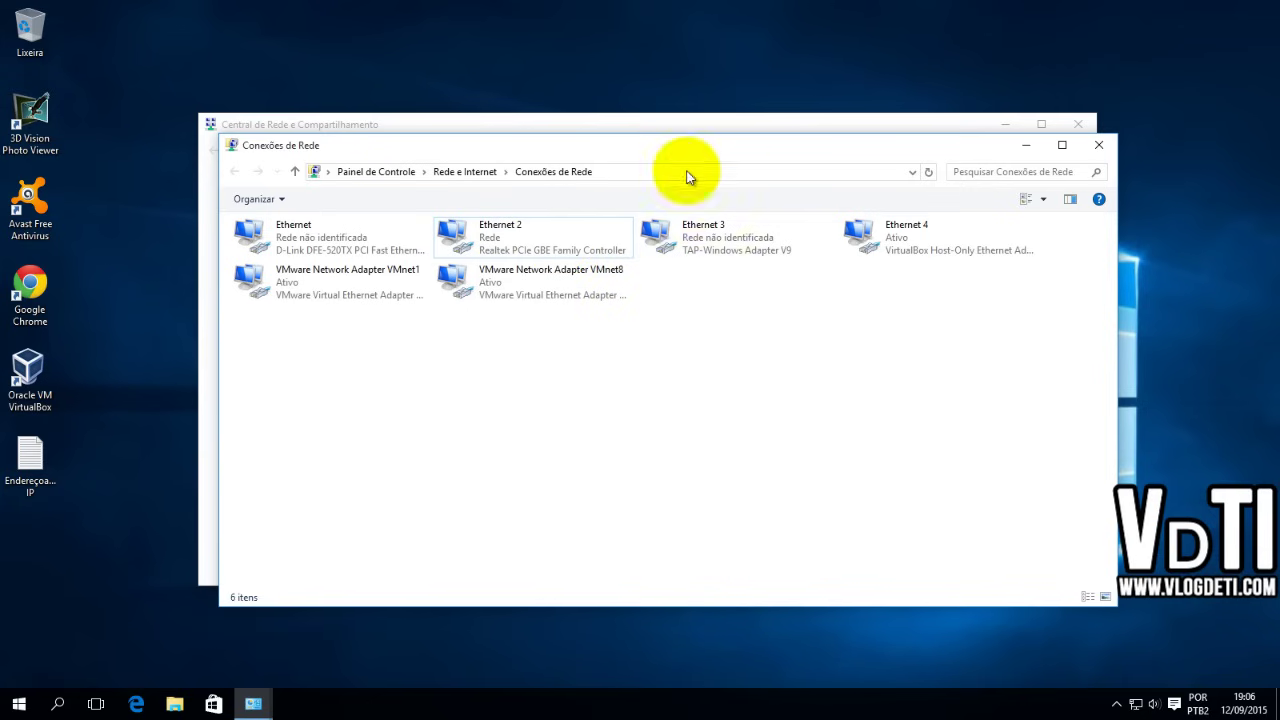
pyautogui.moveTo(637, 145); pyautogui.dragTo(669, 189)
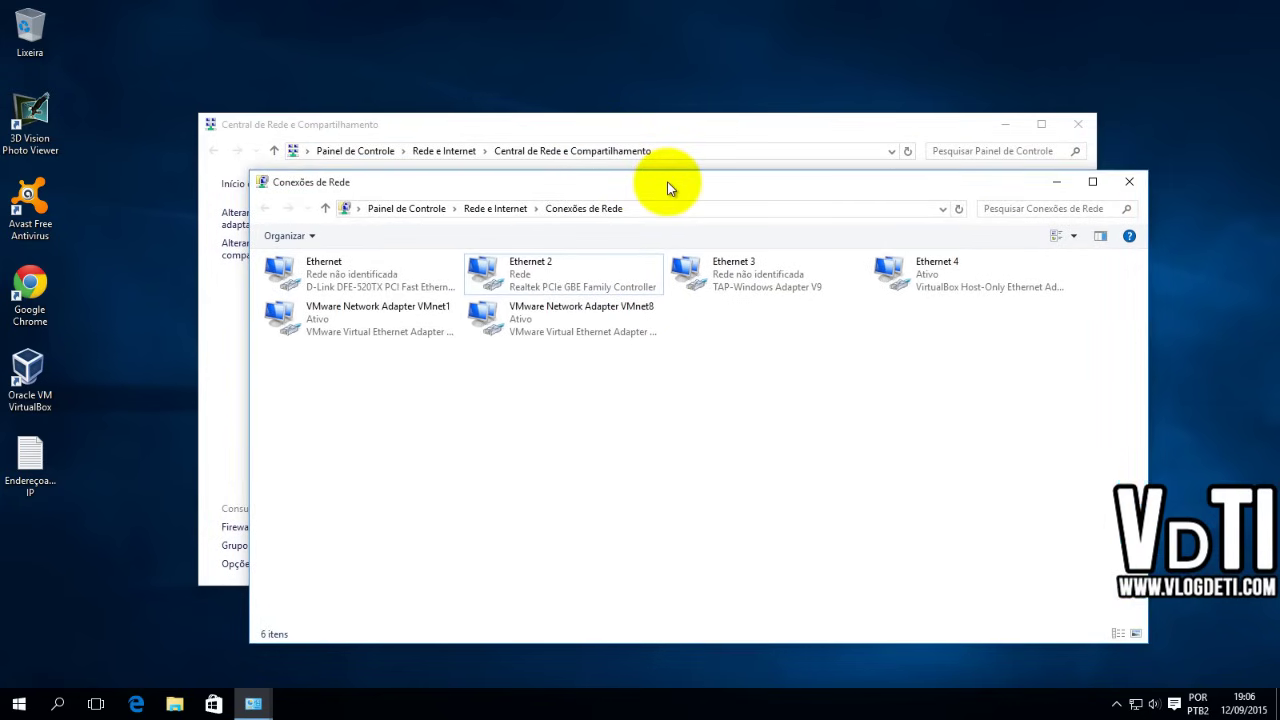
pyautogui.rightClick(1136, 704)
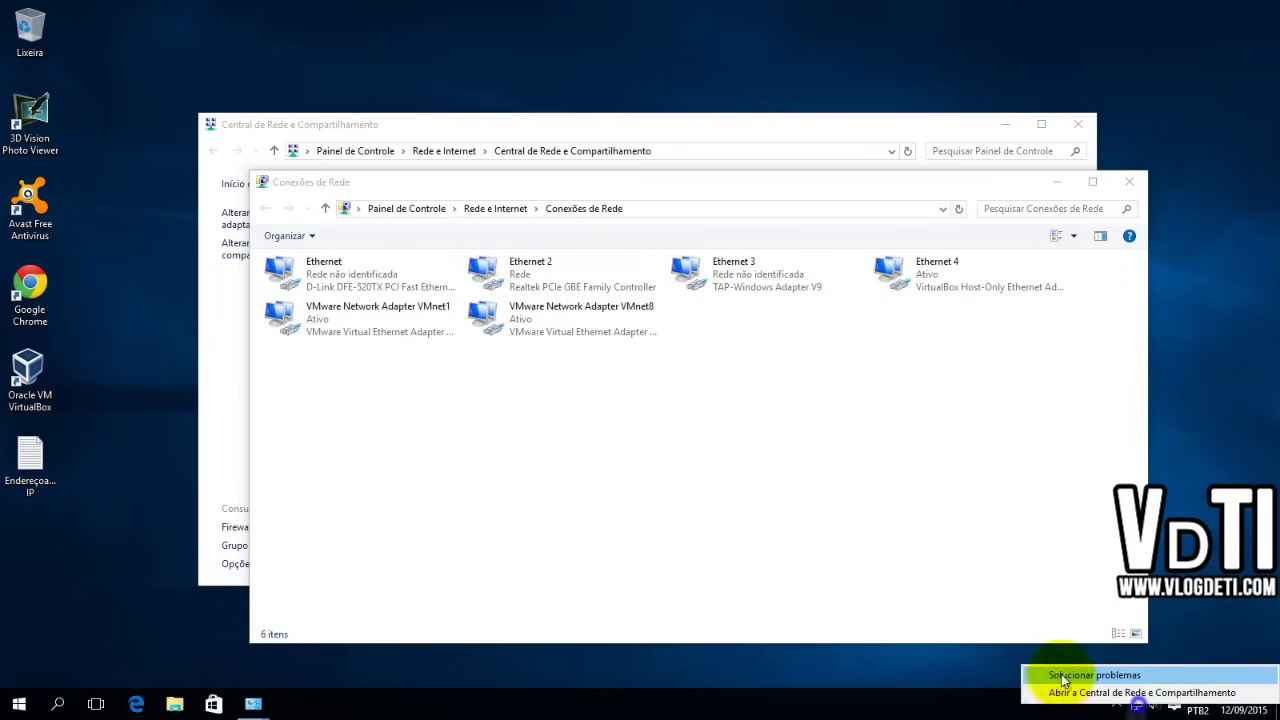
pyautogui.click(963, 603)
pyautogui.click(700, 455)
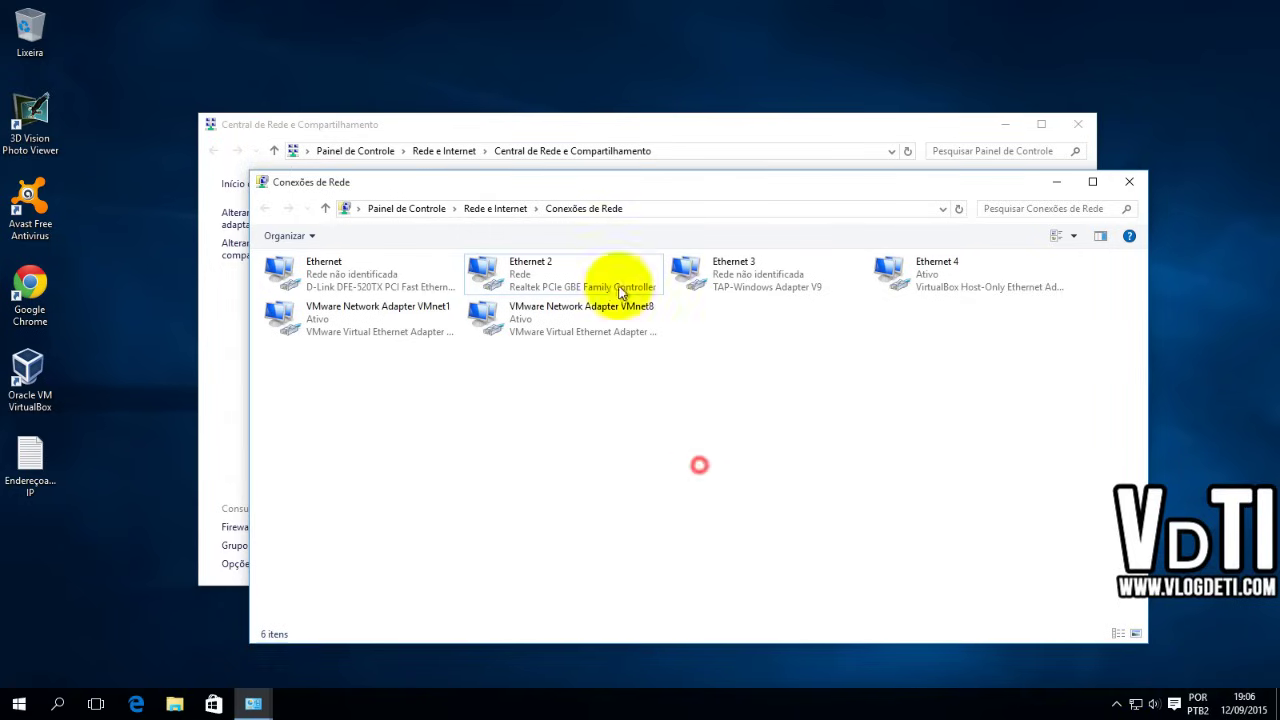
pyautogui.click(608, 186)
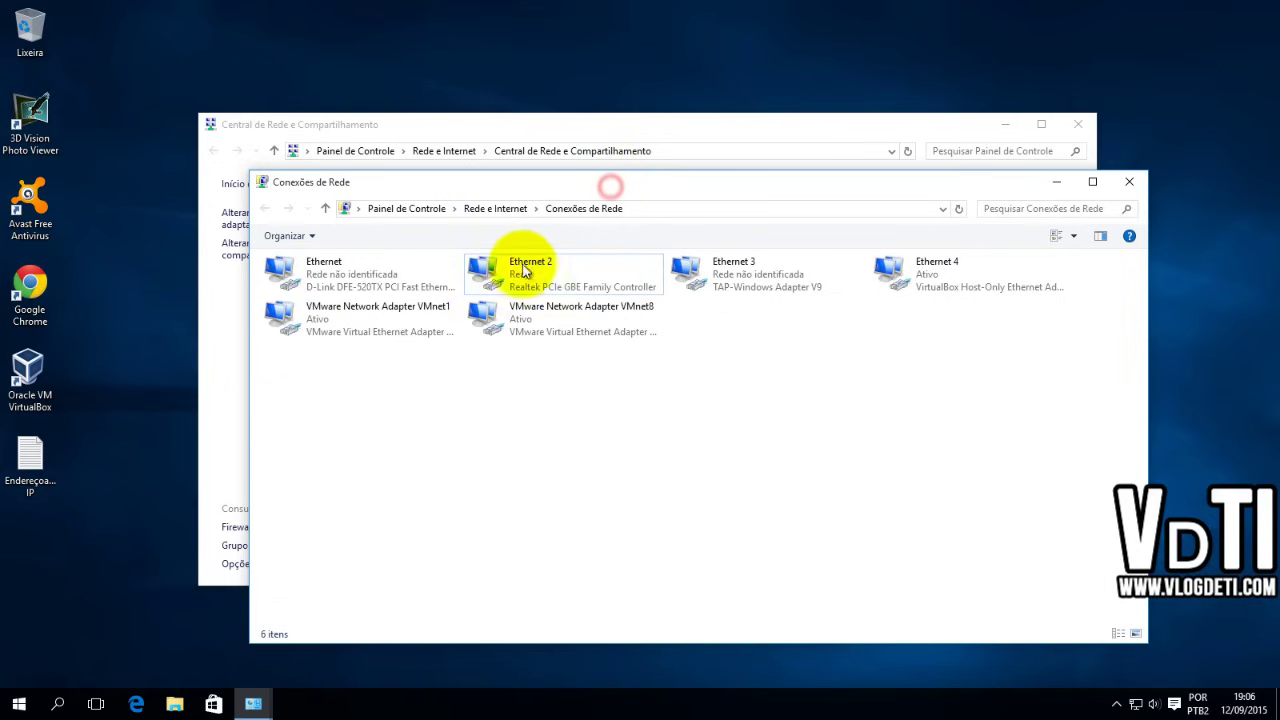
# Open the connection details of Ethernet 2 and check the IPv4 address, subnet mask, default gateway and DNS server entries
pyautogui.doubleClick(521, 267)
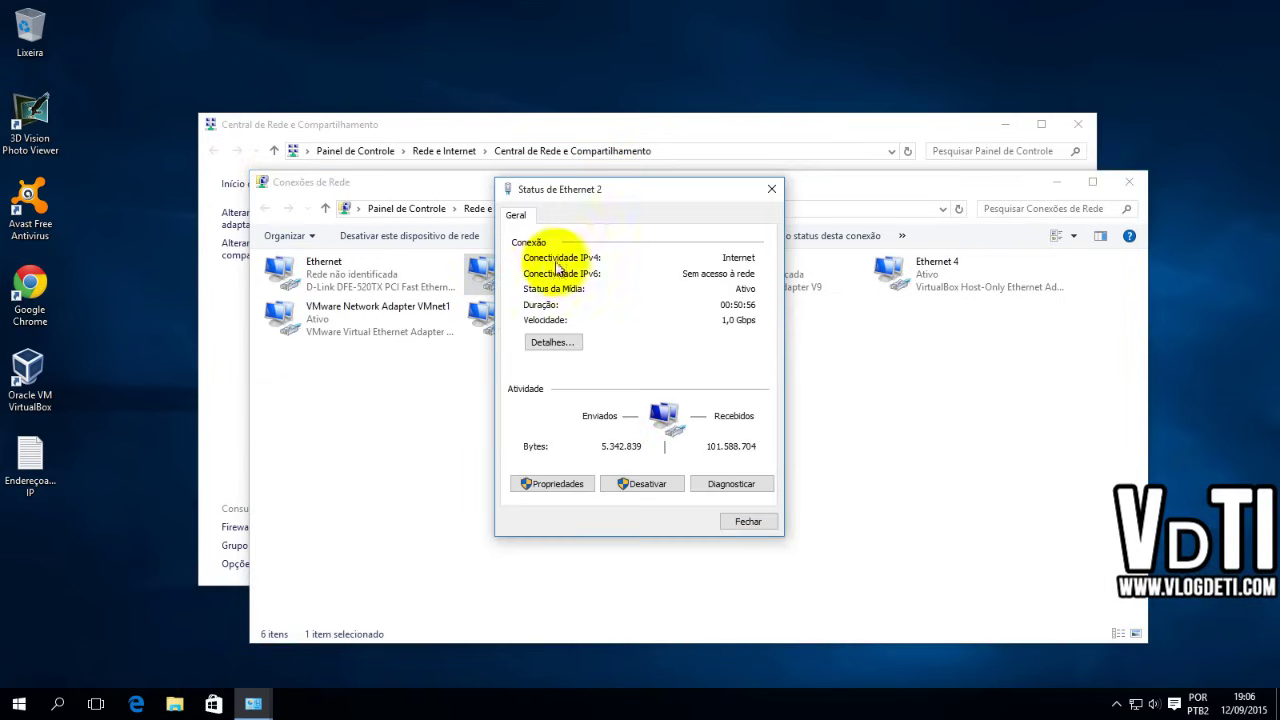
pyautogui.click(550, 343)
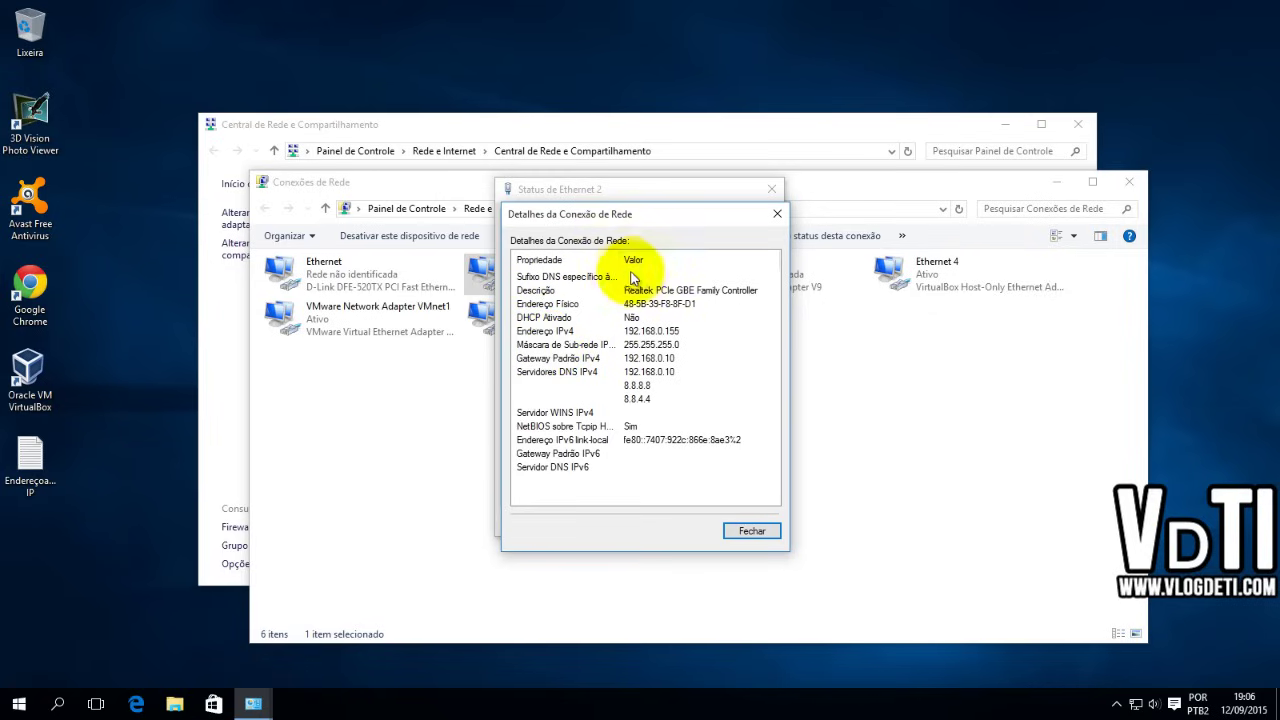
pyautogui.moveTo(655, 311); pyautogui.dragTo(640, 385)
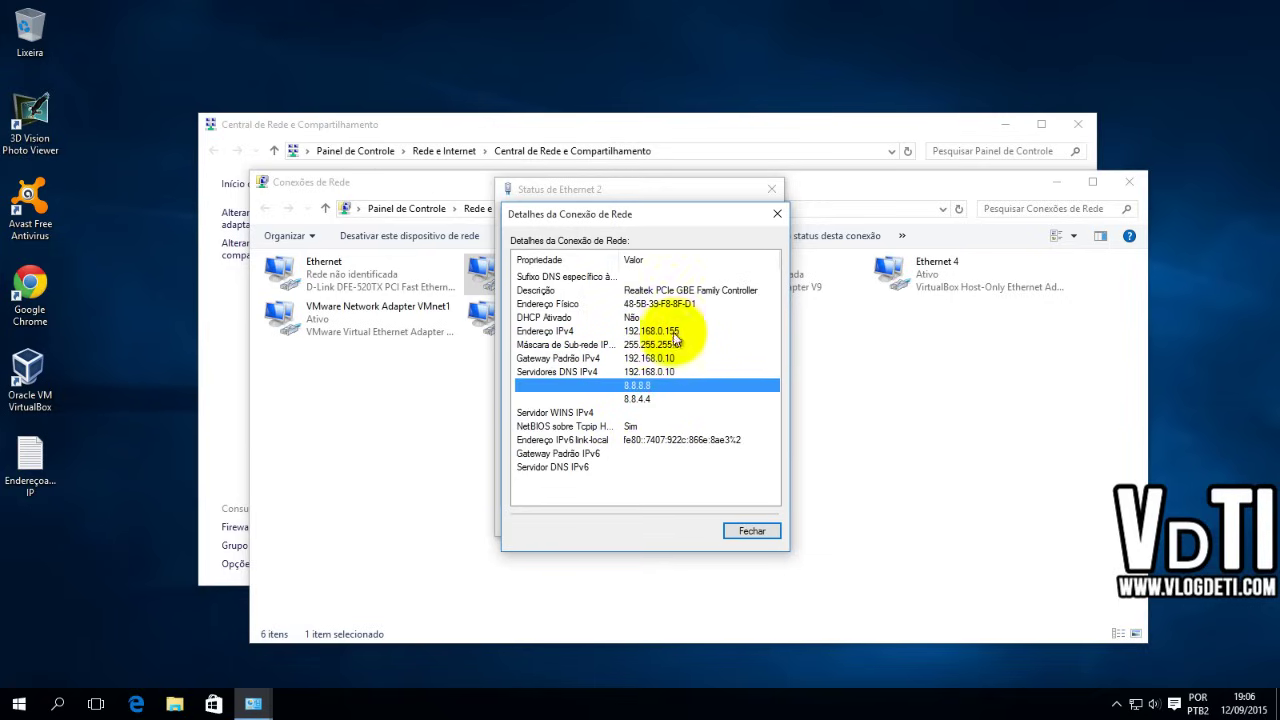
pyautogui.click(679, 330)
pyautogui.moveTo(681, 333); pyautogui.dragTo(652, 368)
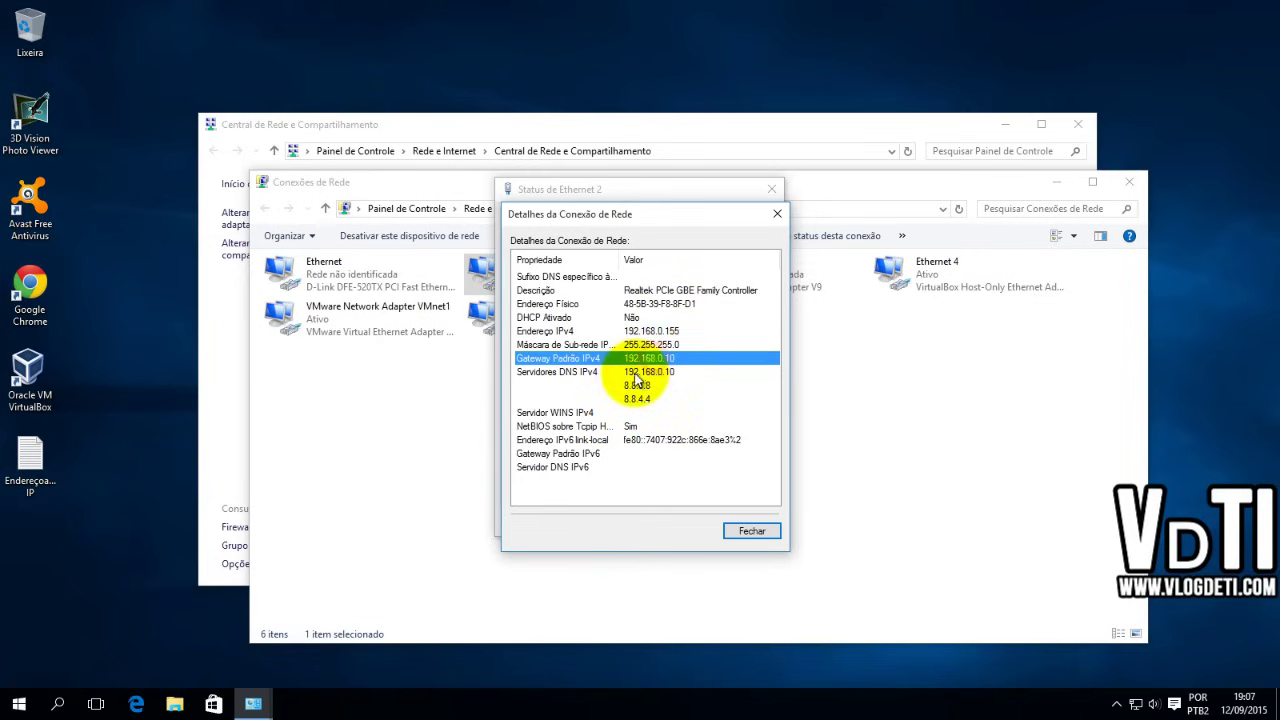
pyautogui.click(650, 371)
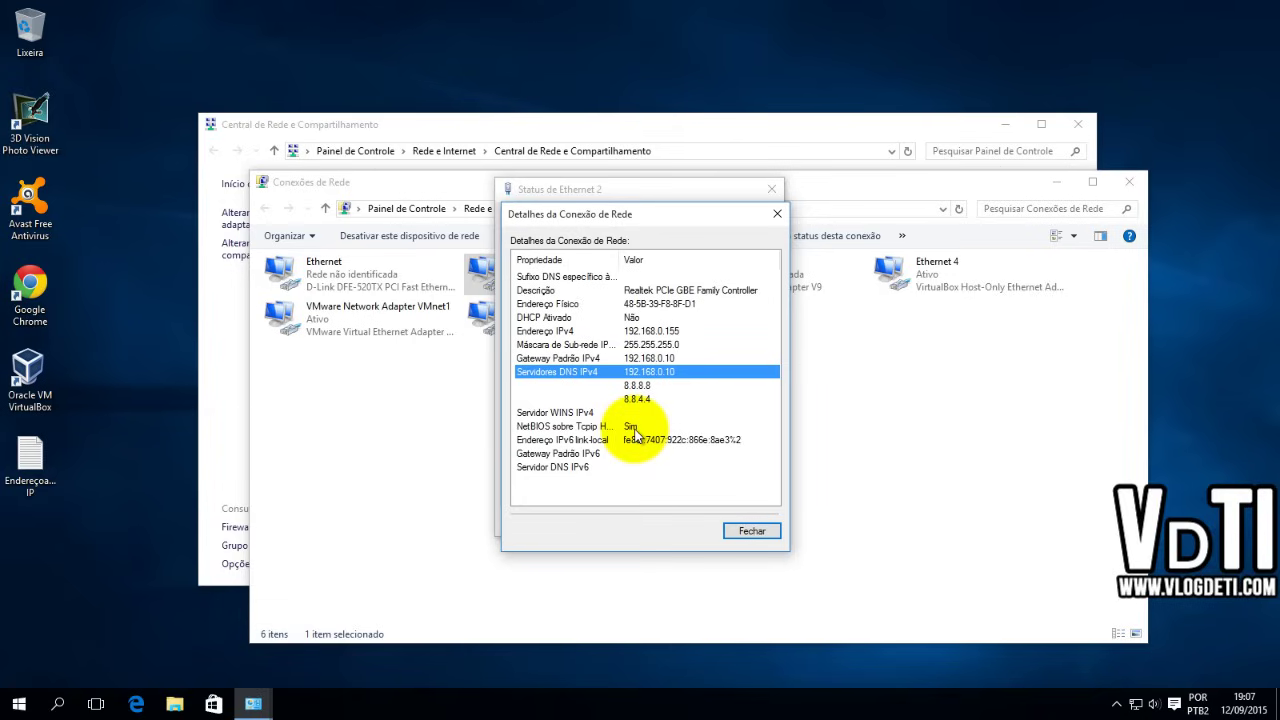
pyautogui.click(661, 333)
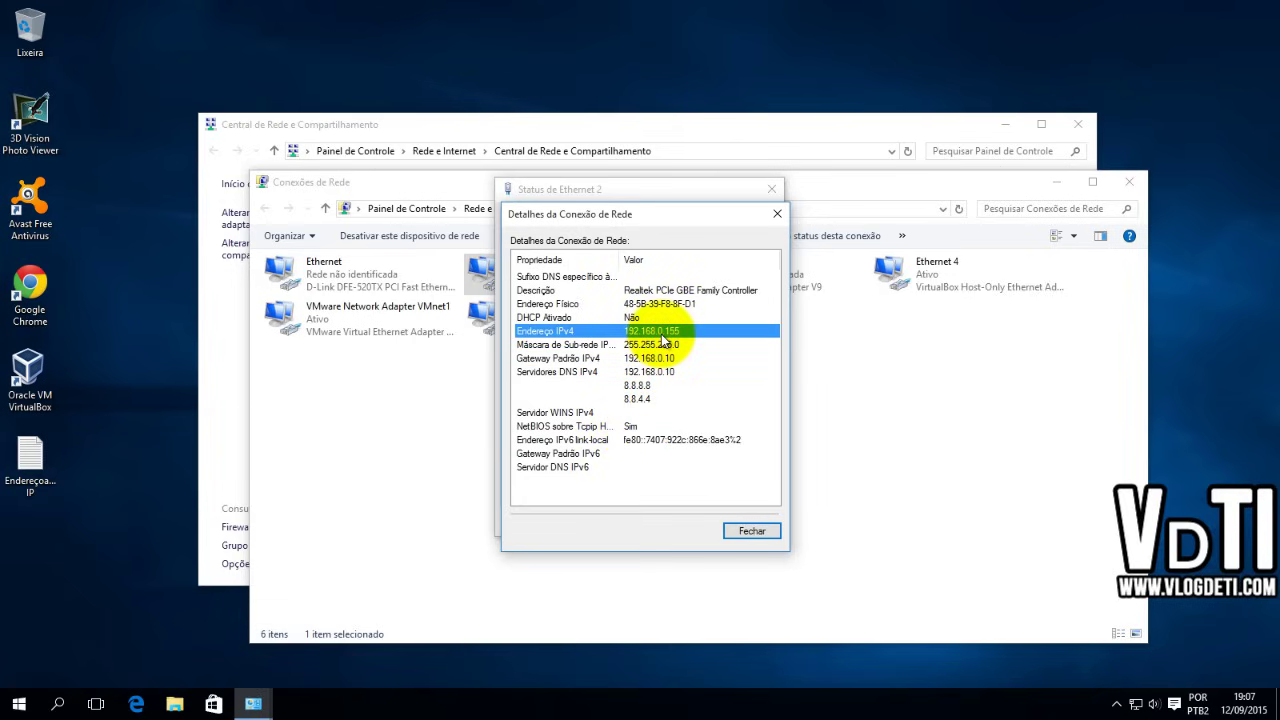